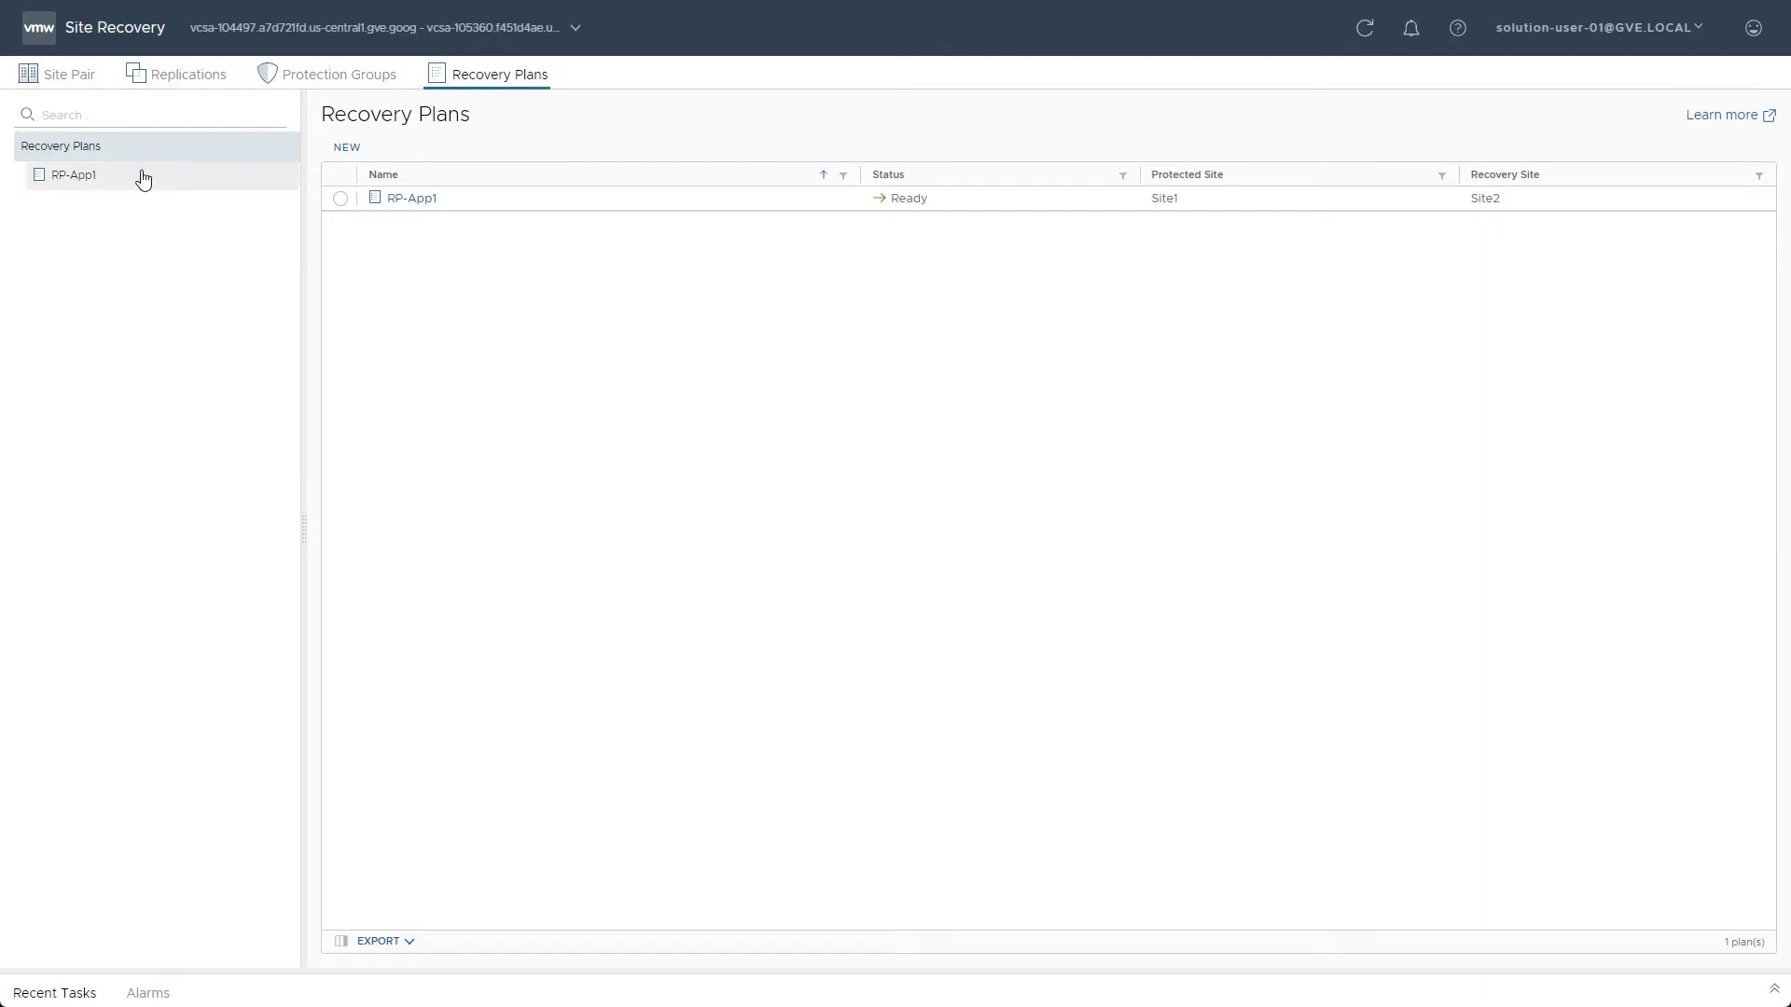
# Step: Change UbuntuSrv001's priority group to 2 (High) in the RP-App1 recovery steps and expand the priority 2 VMs
pyautogui.click(463, 159)
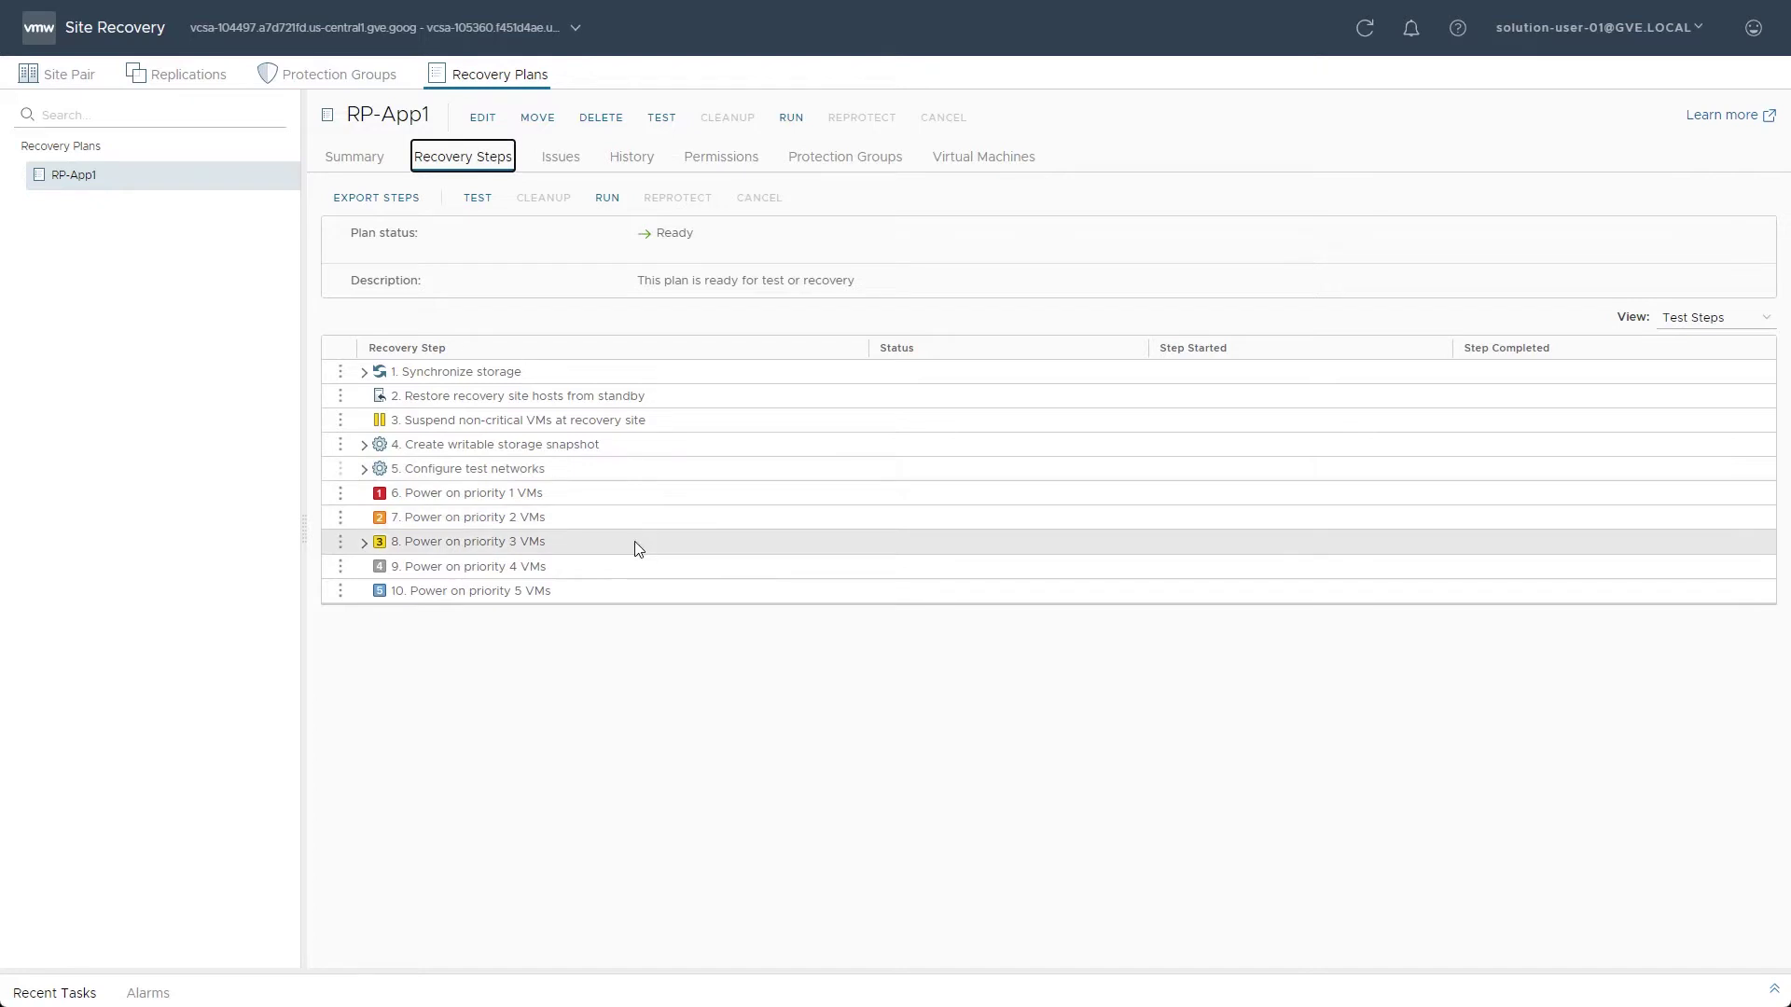
pyautogui.click(364, 548)
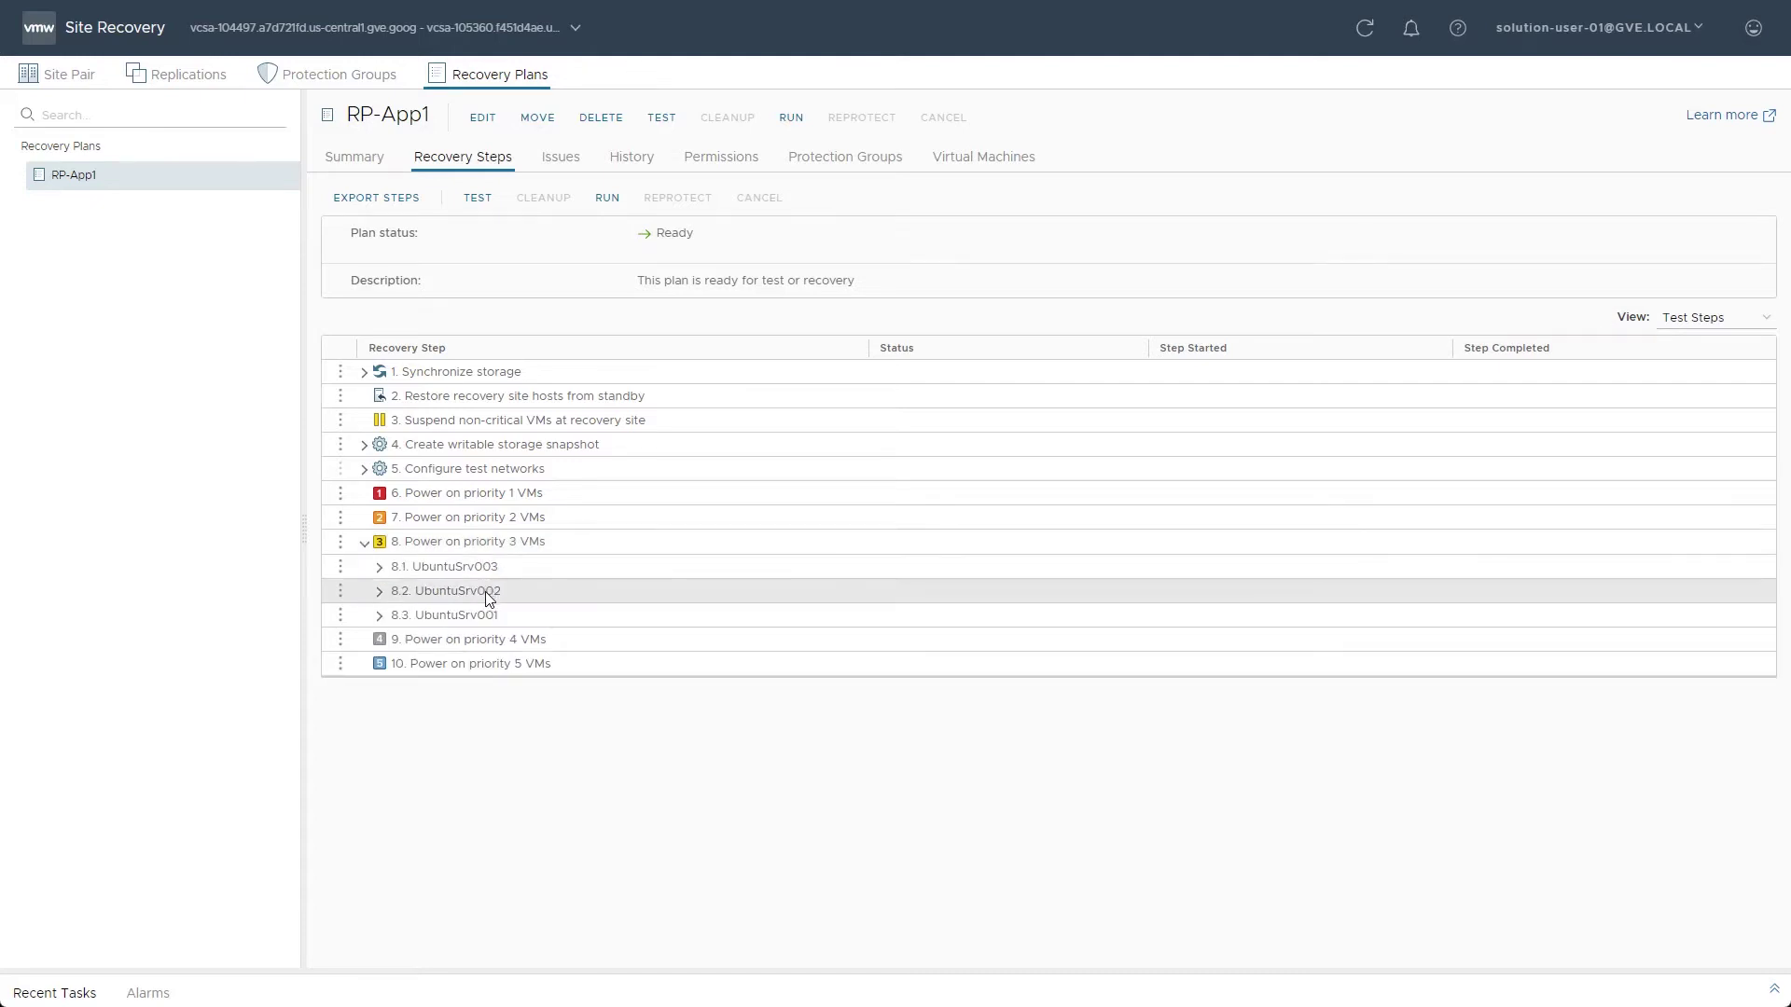
pyautogui.rightClick(501, 623)
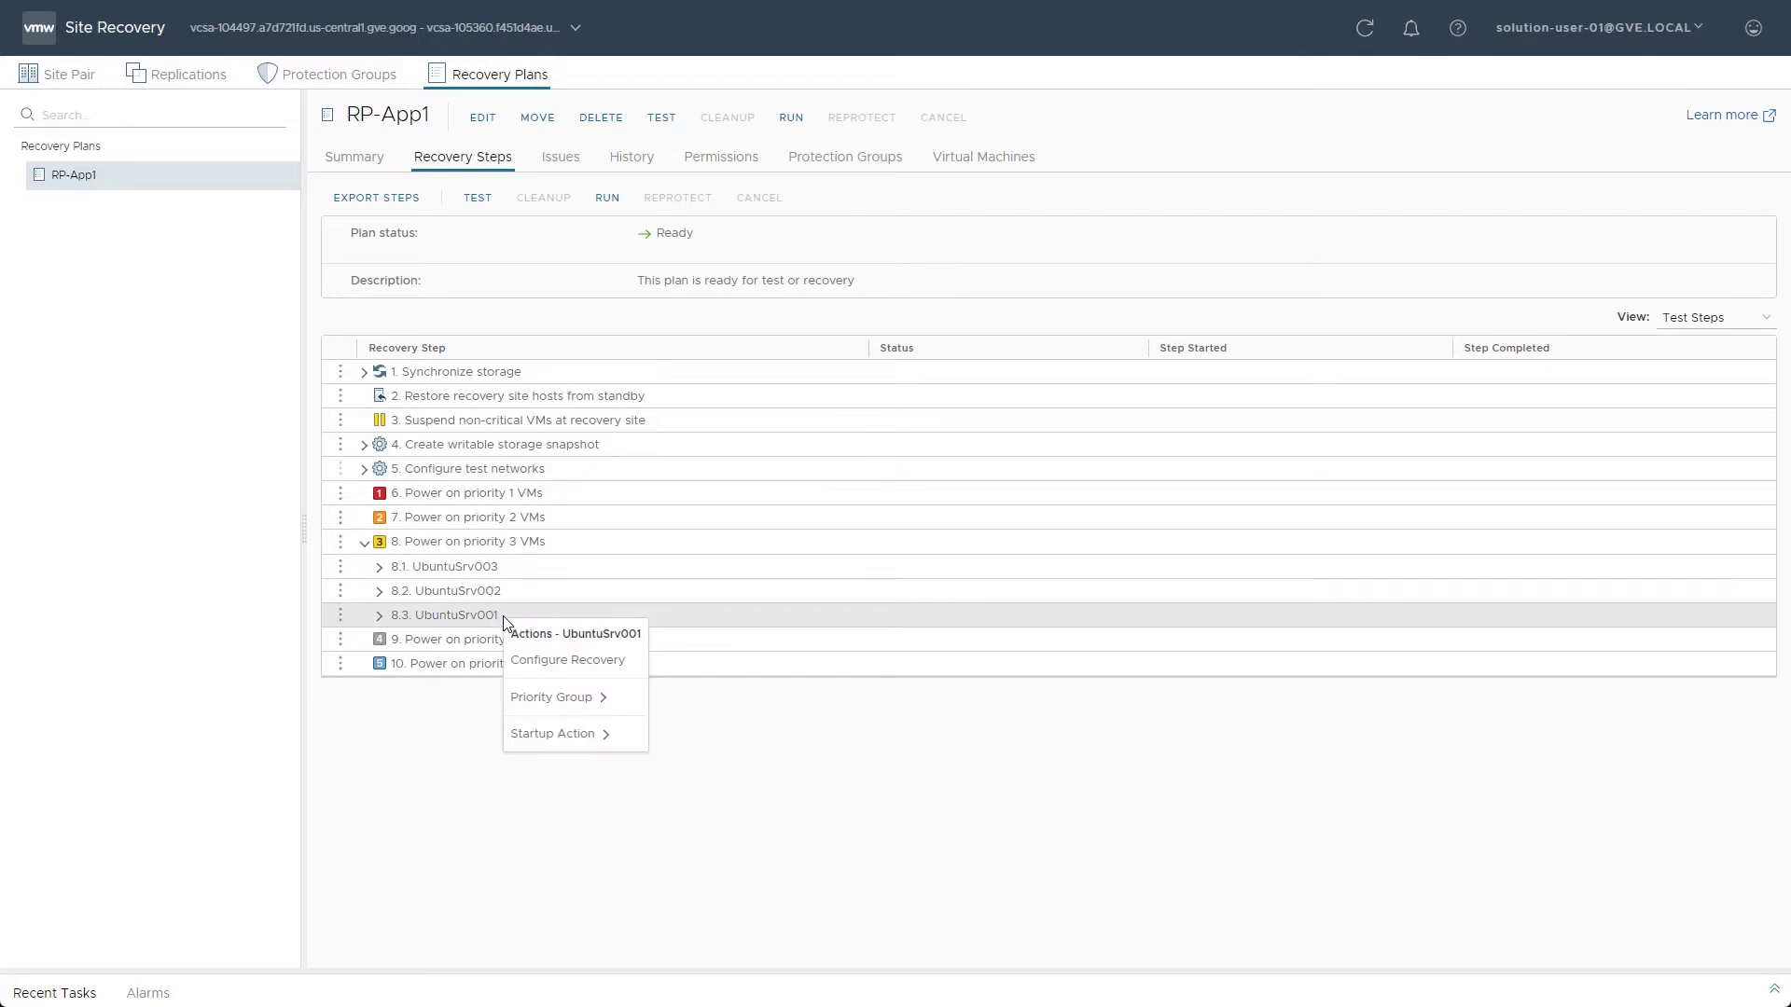
pyautogui.moveTo(523, 697)
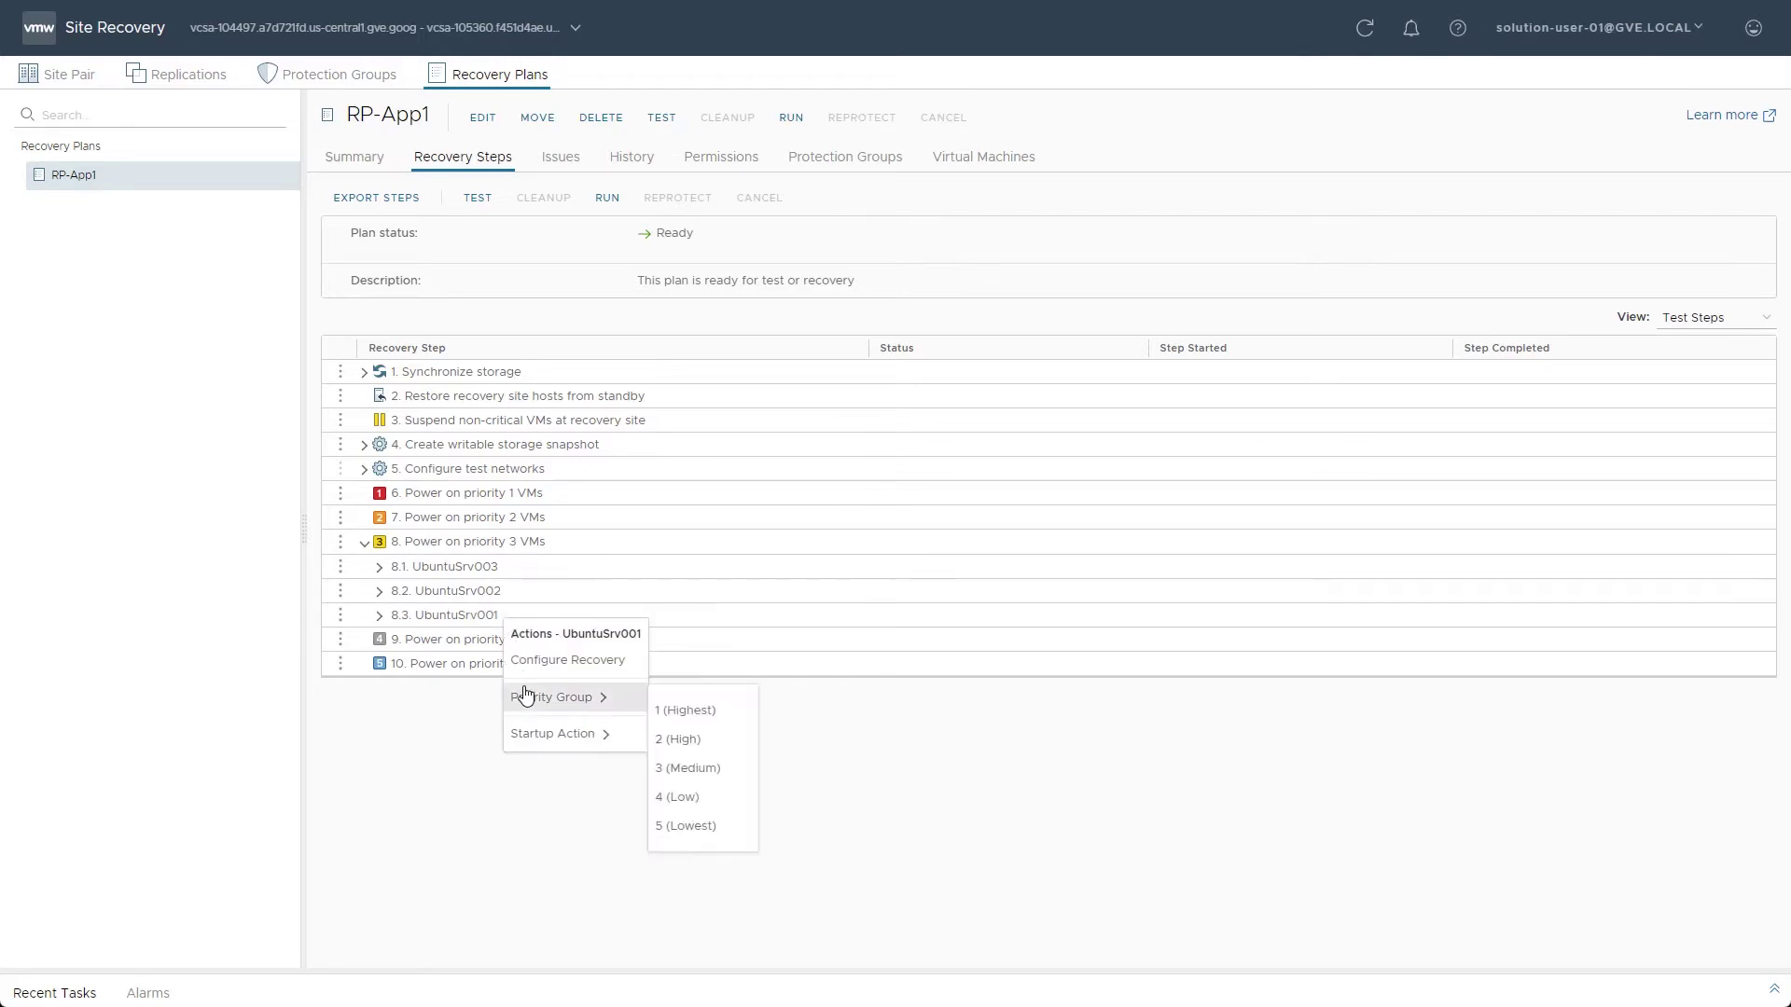
pyautogui.click(680, 742)
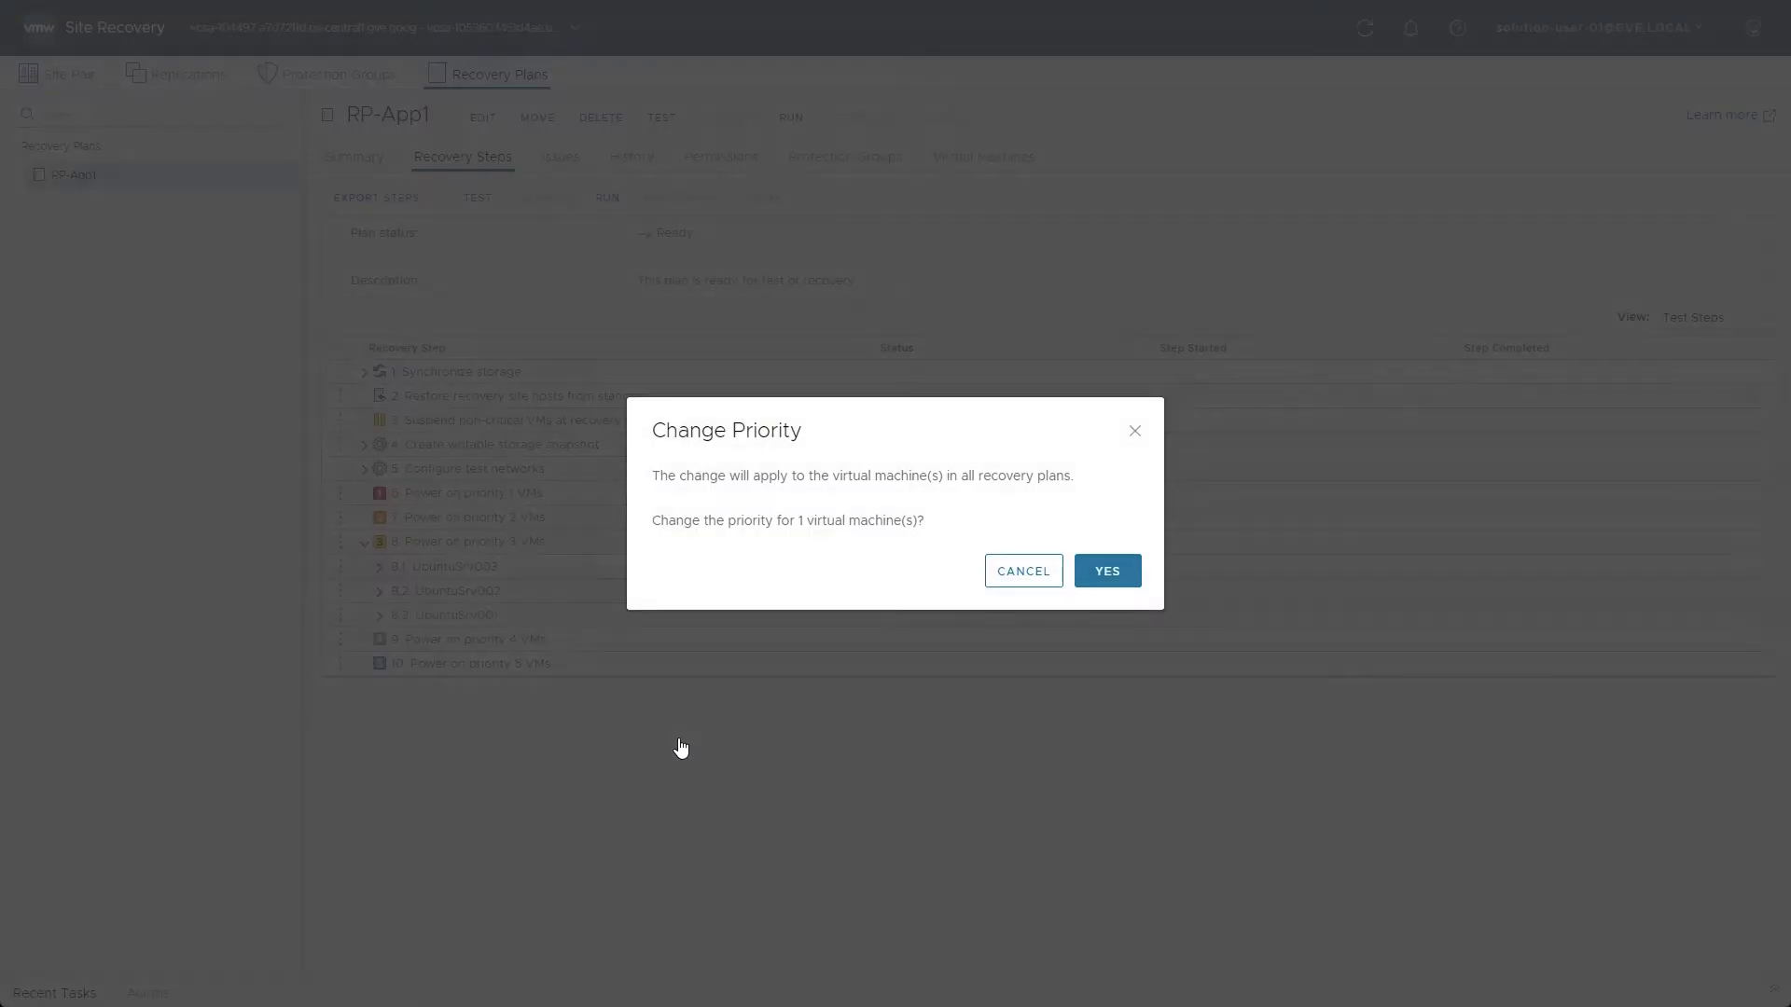
pyautogui.click(1106, 574)
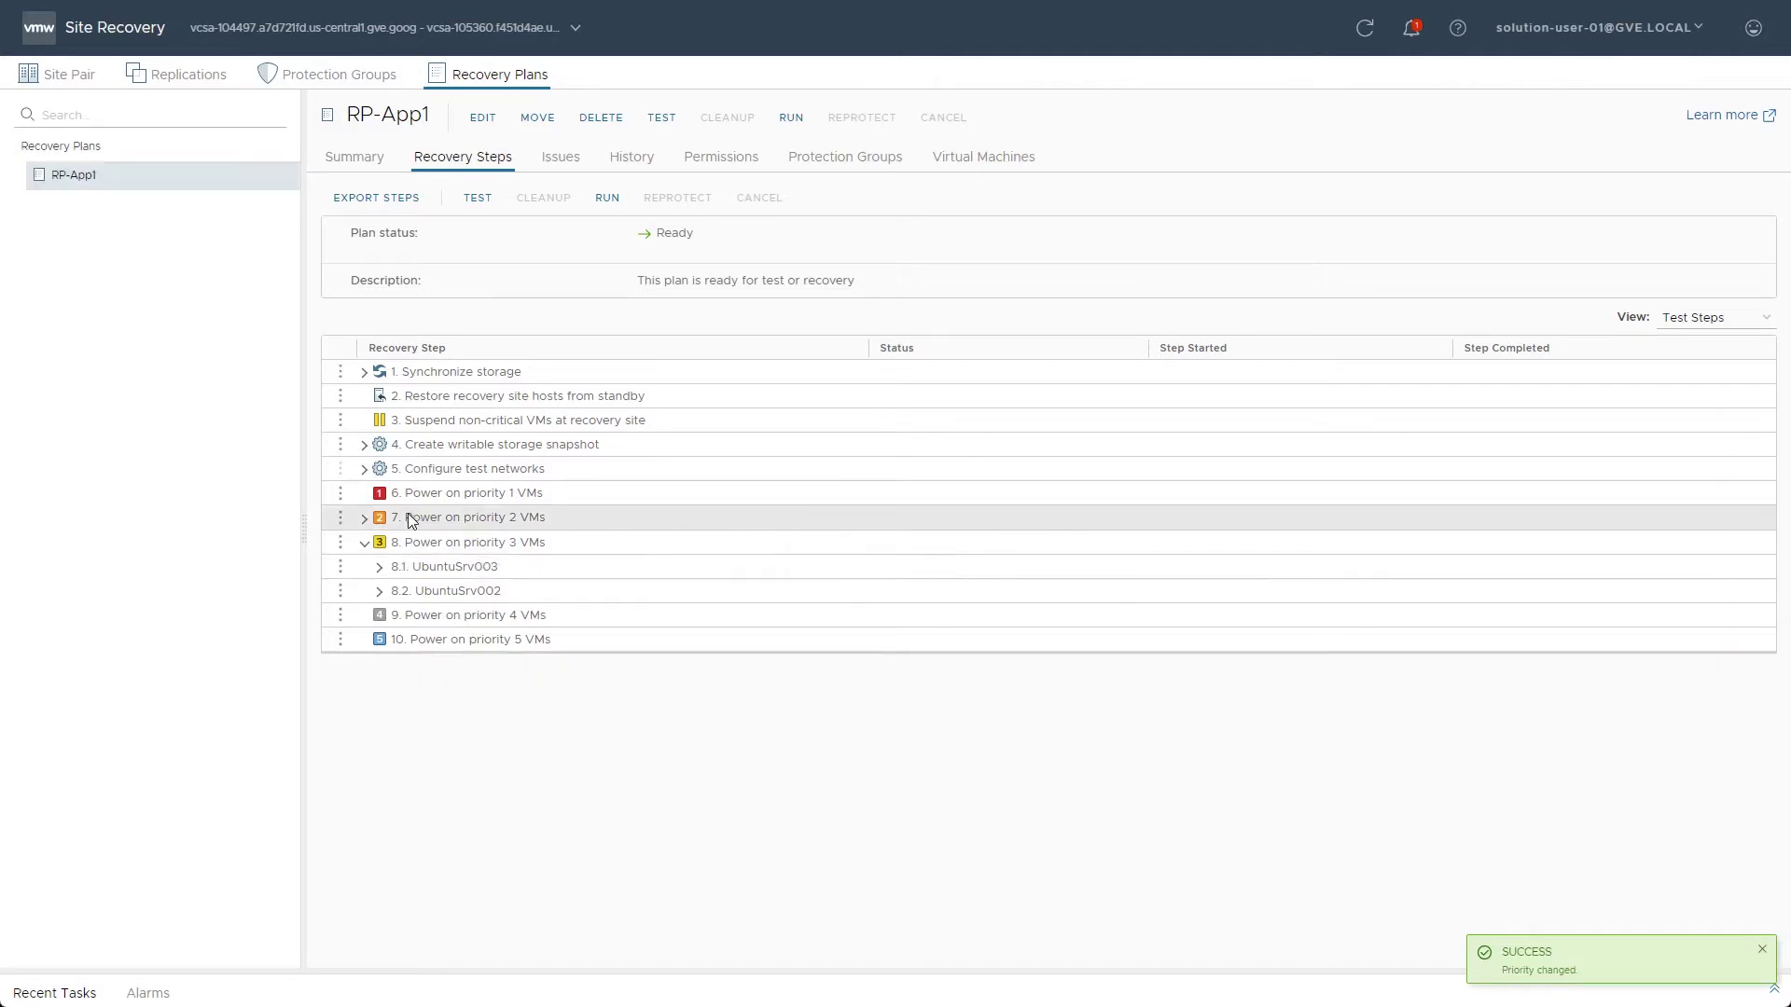
pyautogui.click(364, 518)
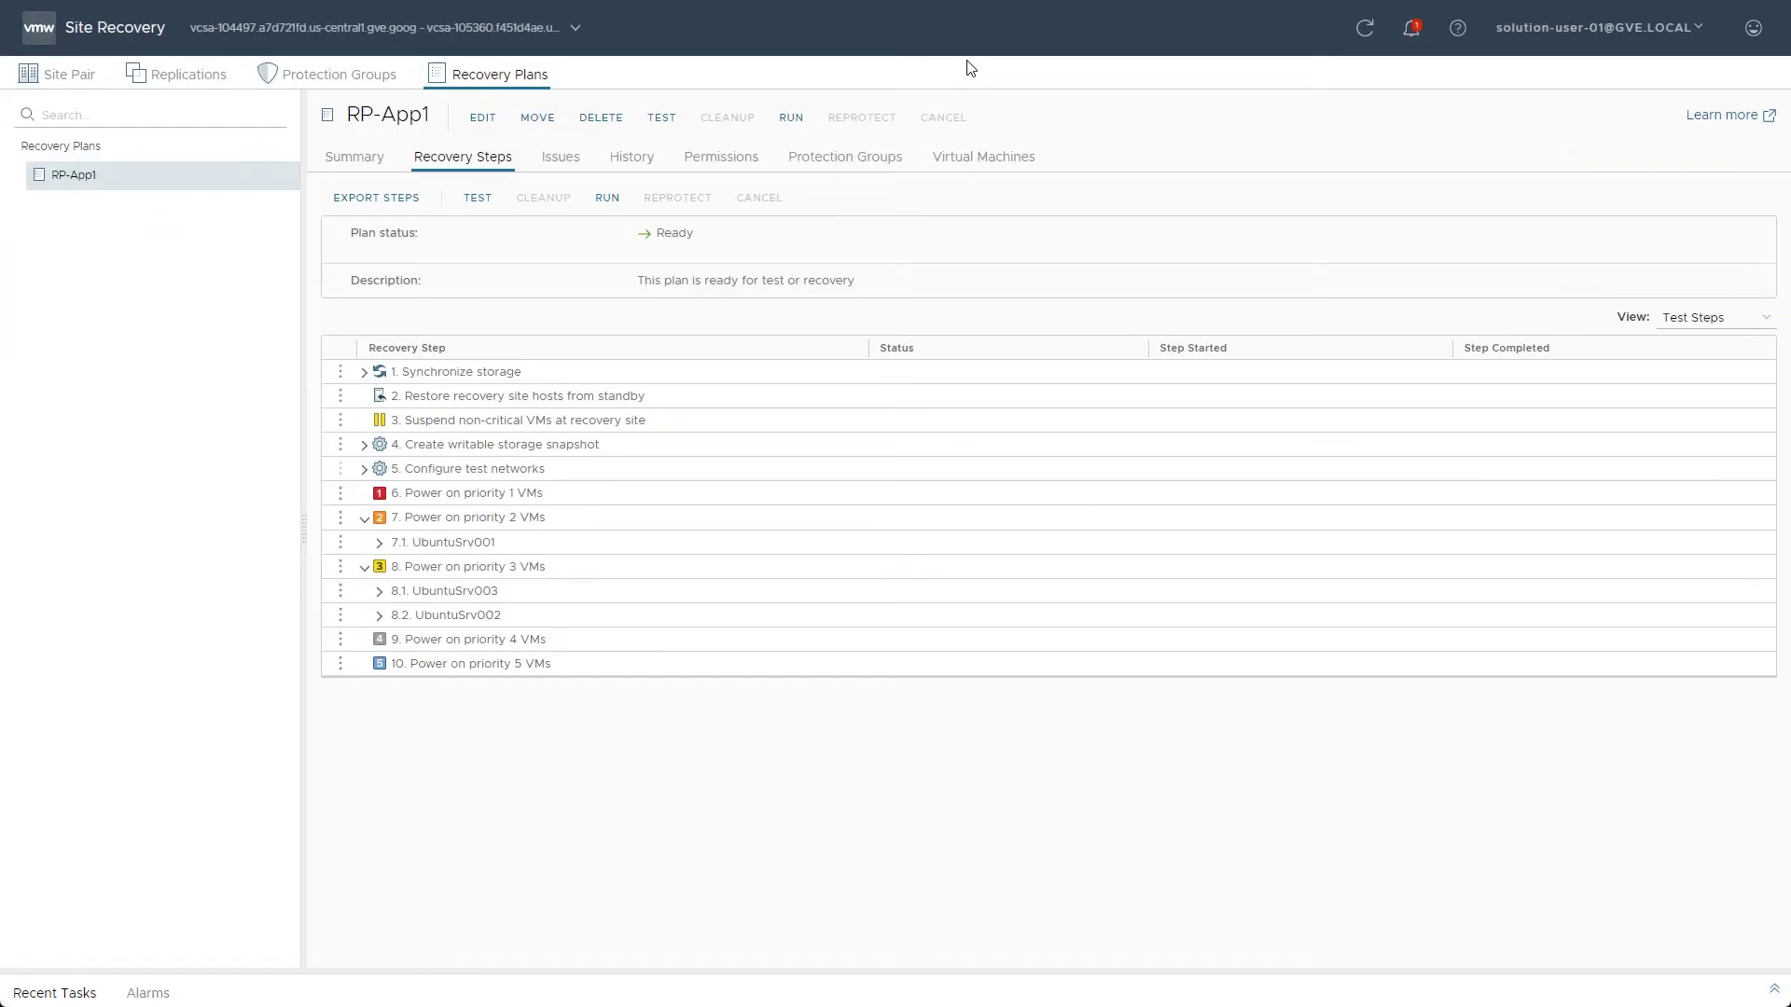
# Step: Run a test of RP-App1 with recent changes replicated to the recovery site, and check that site's networks in vSphere Client
pyautogui.click(664, 118)
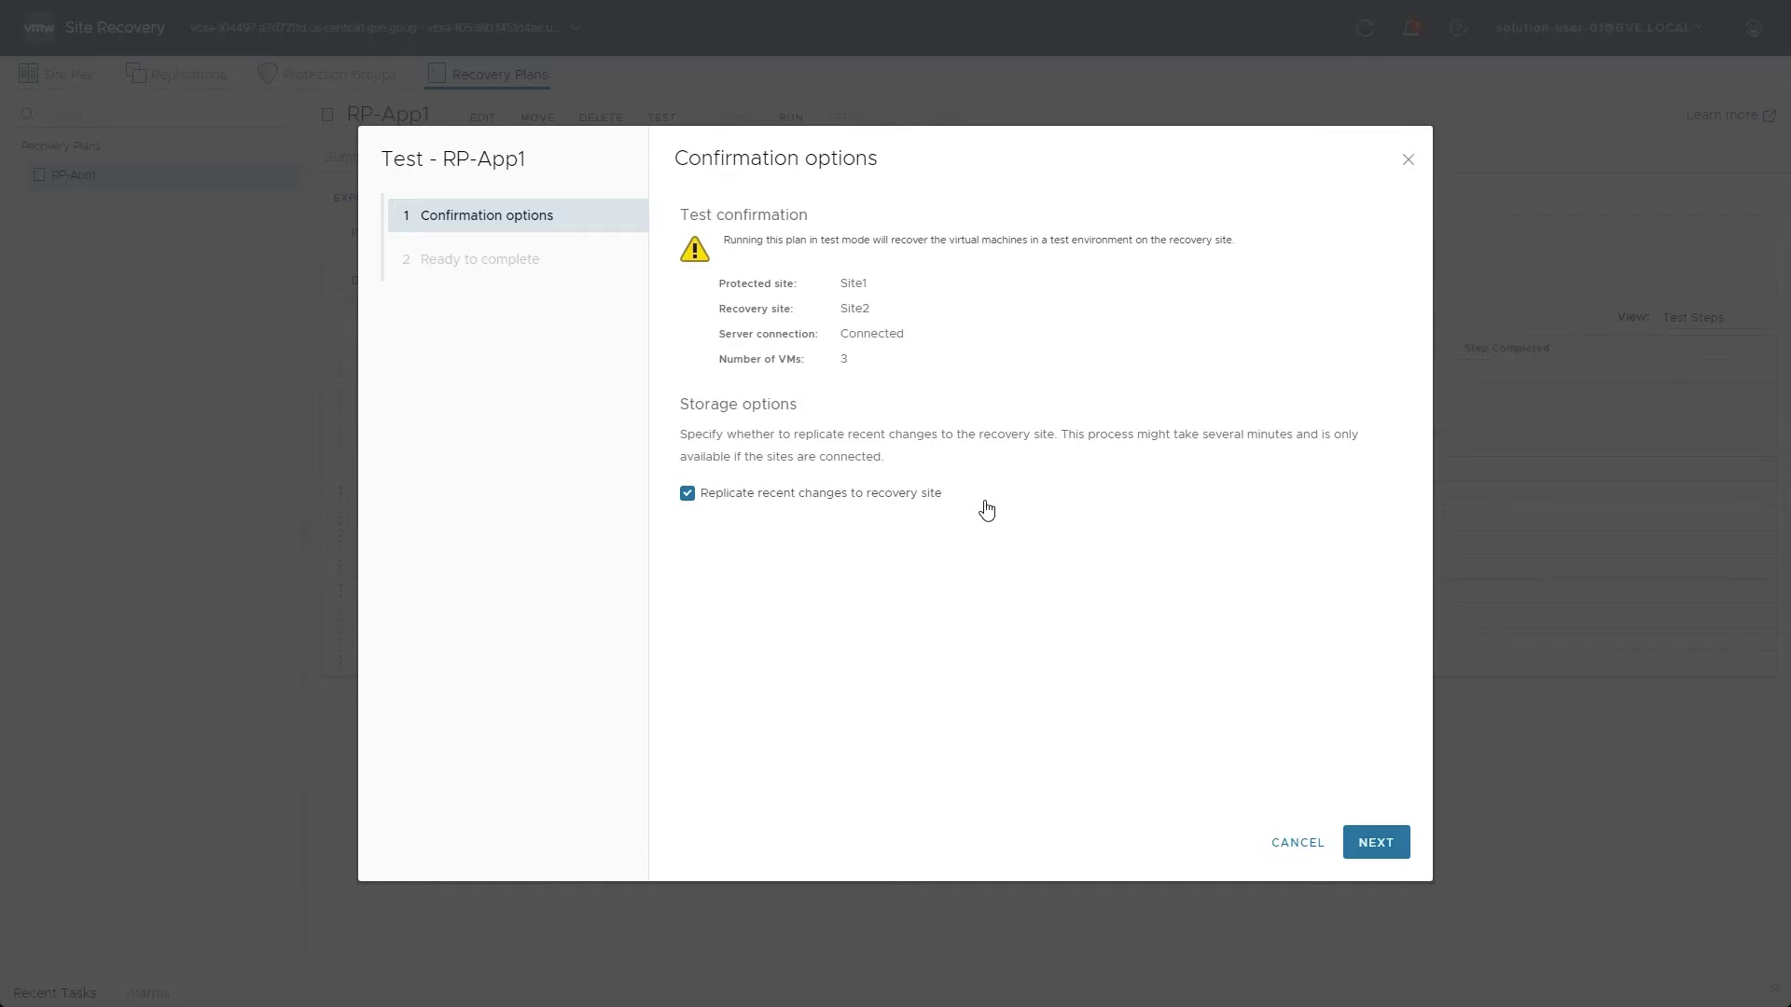
pyautogui.click(1378, 844)
pyautogui.click(1377, 842)
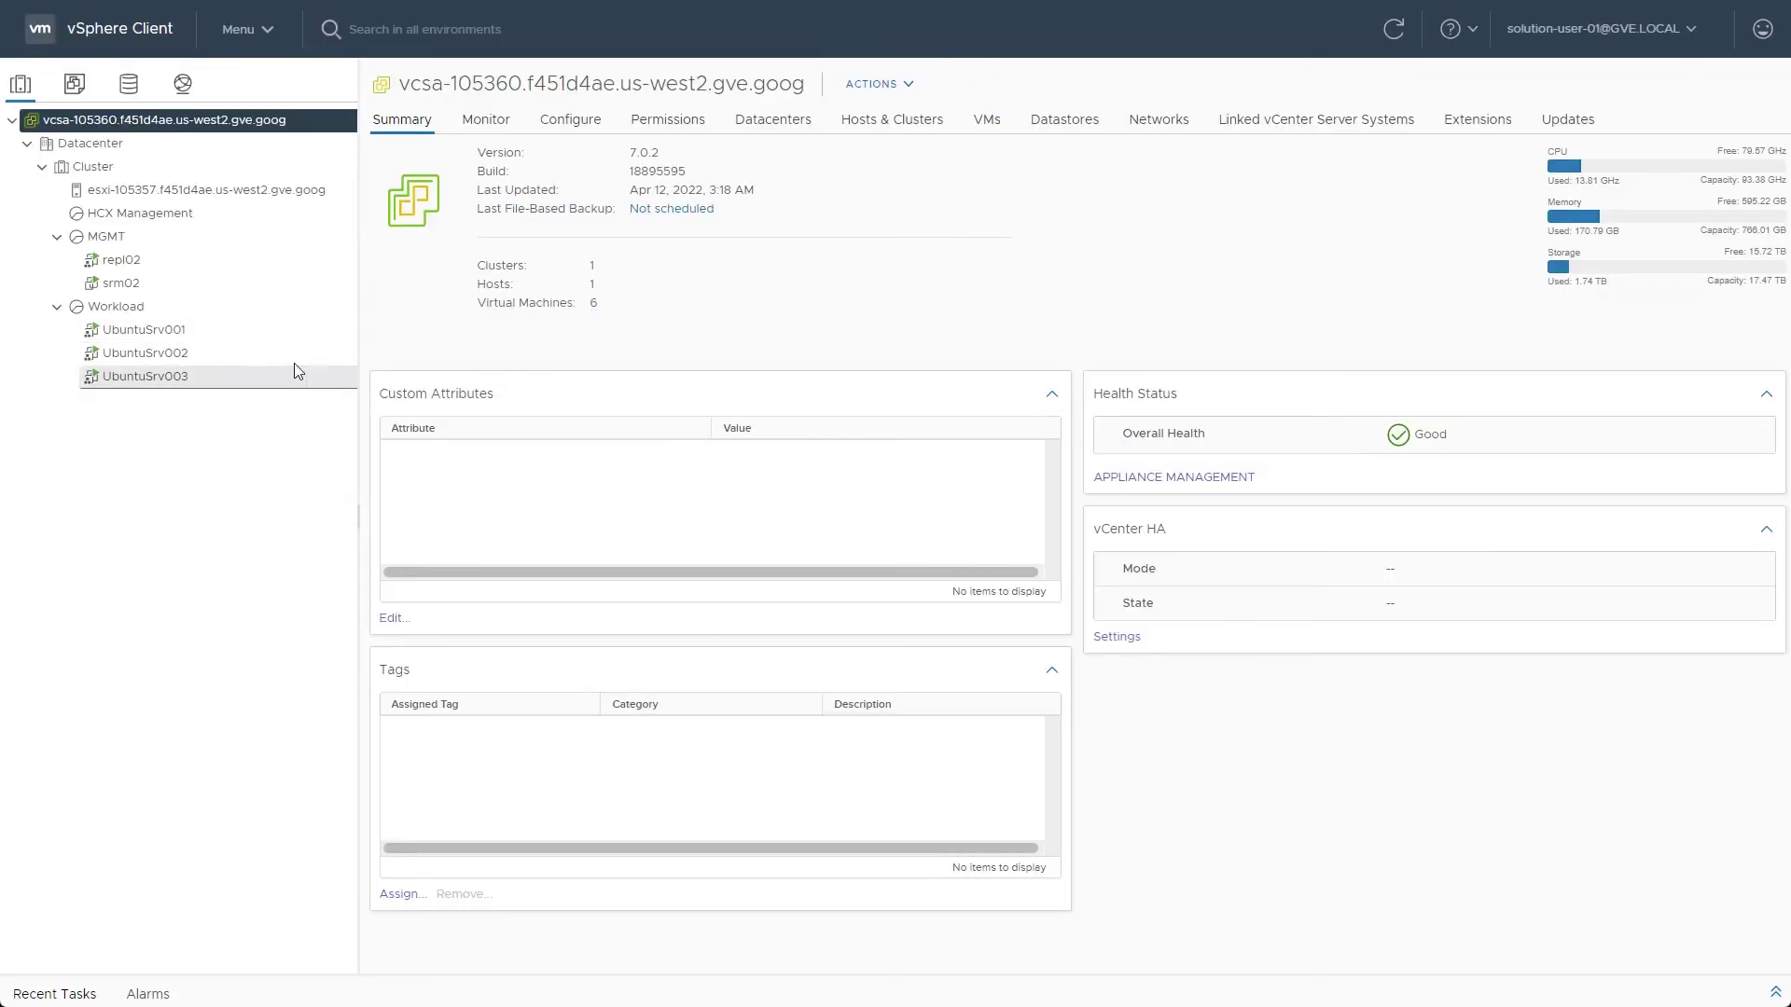
pyautogui.click(183, 83)
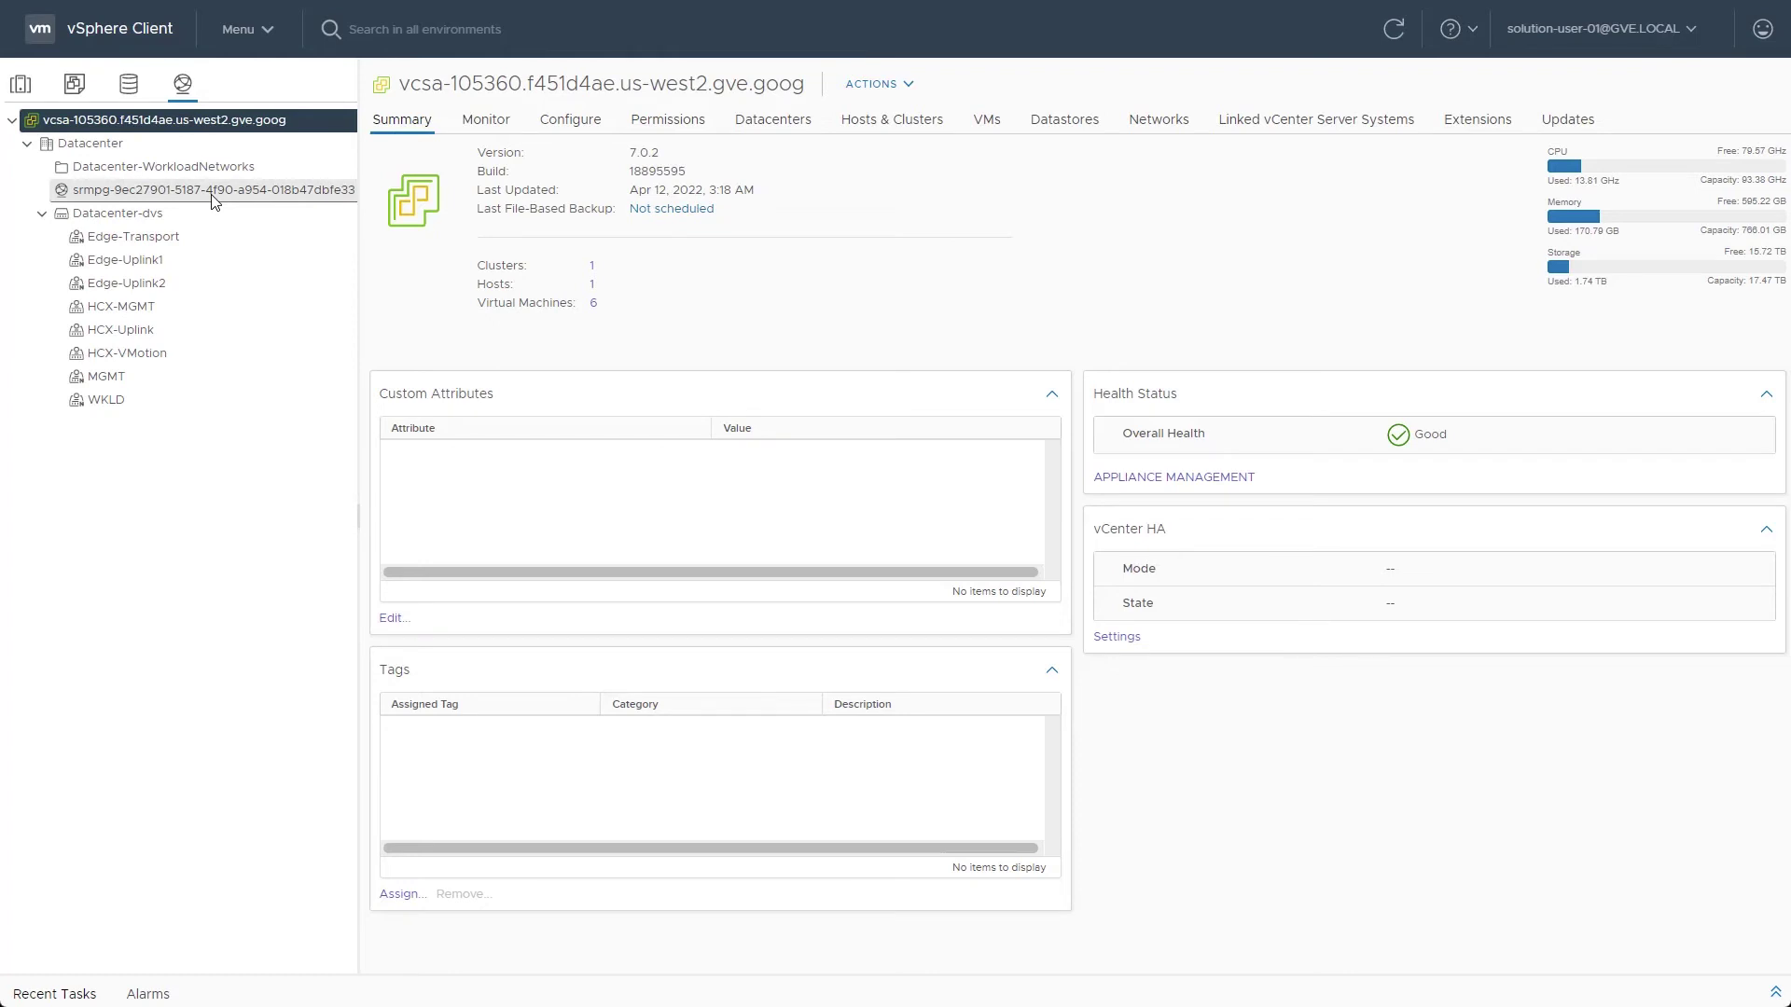
pyautogui.click(20, 83)
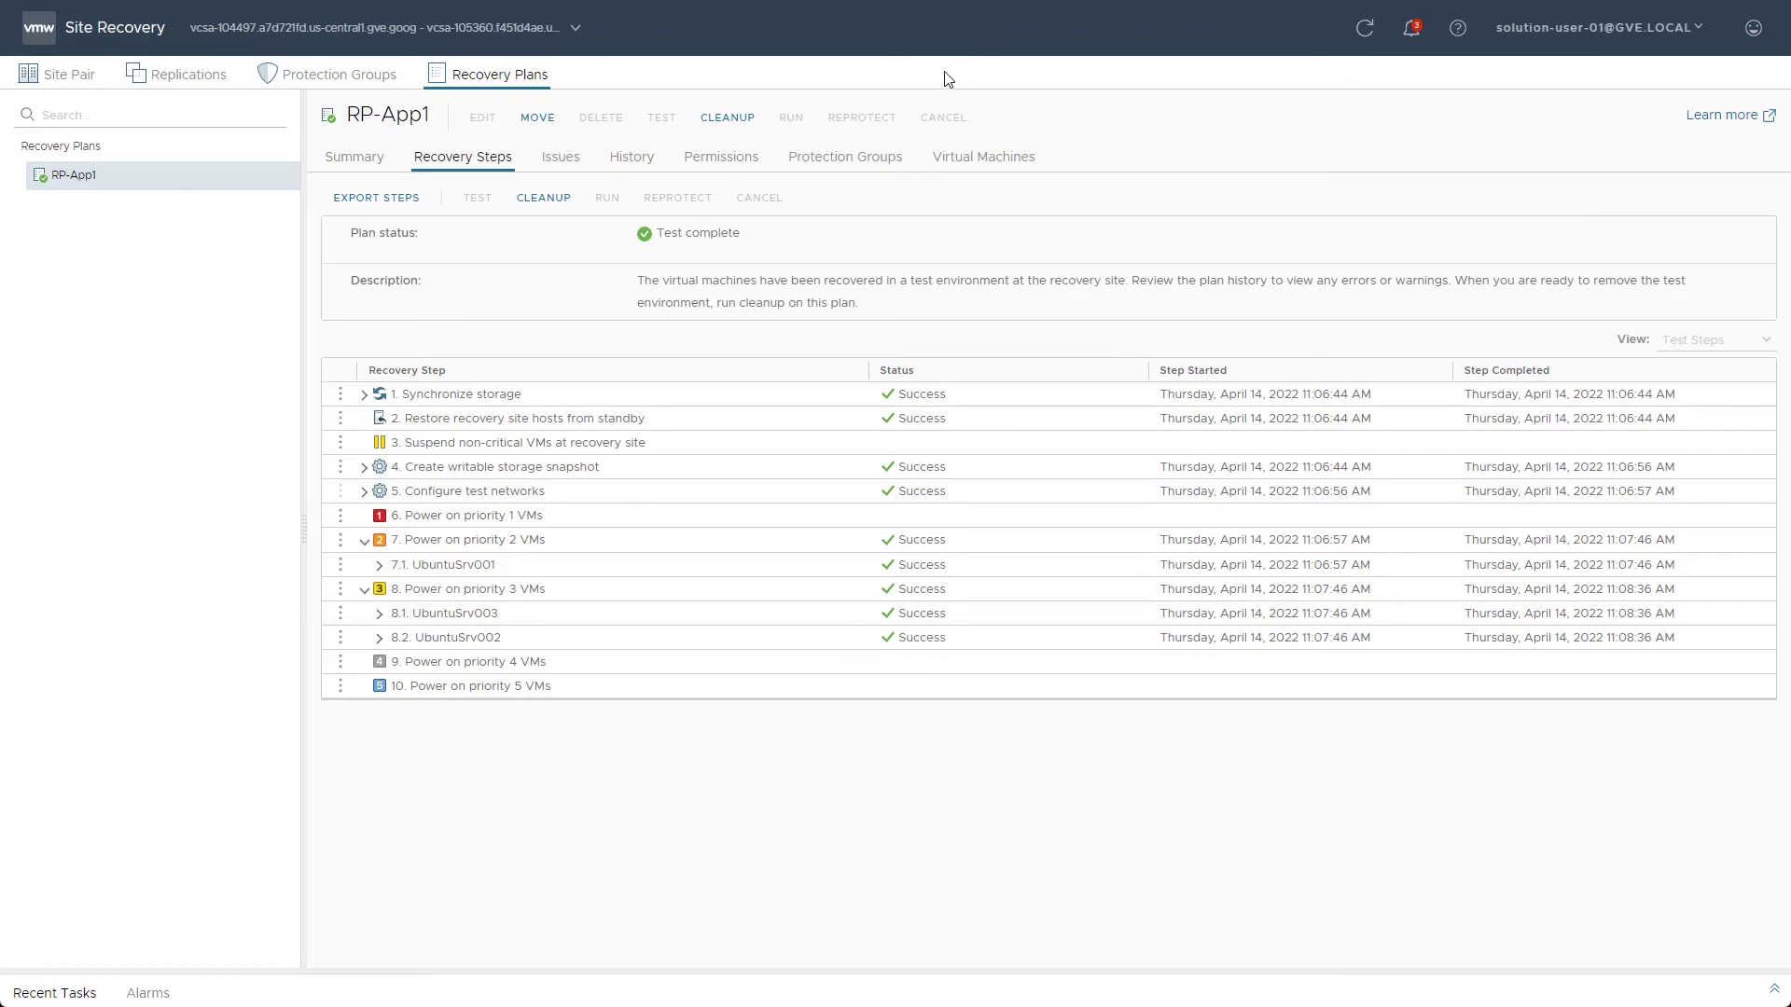
# Step: Open the history report of RP-App1's test run as a web page in a new browser tab and review it
pyautogui.click(626, 158)
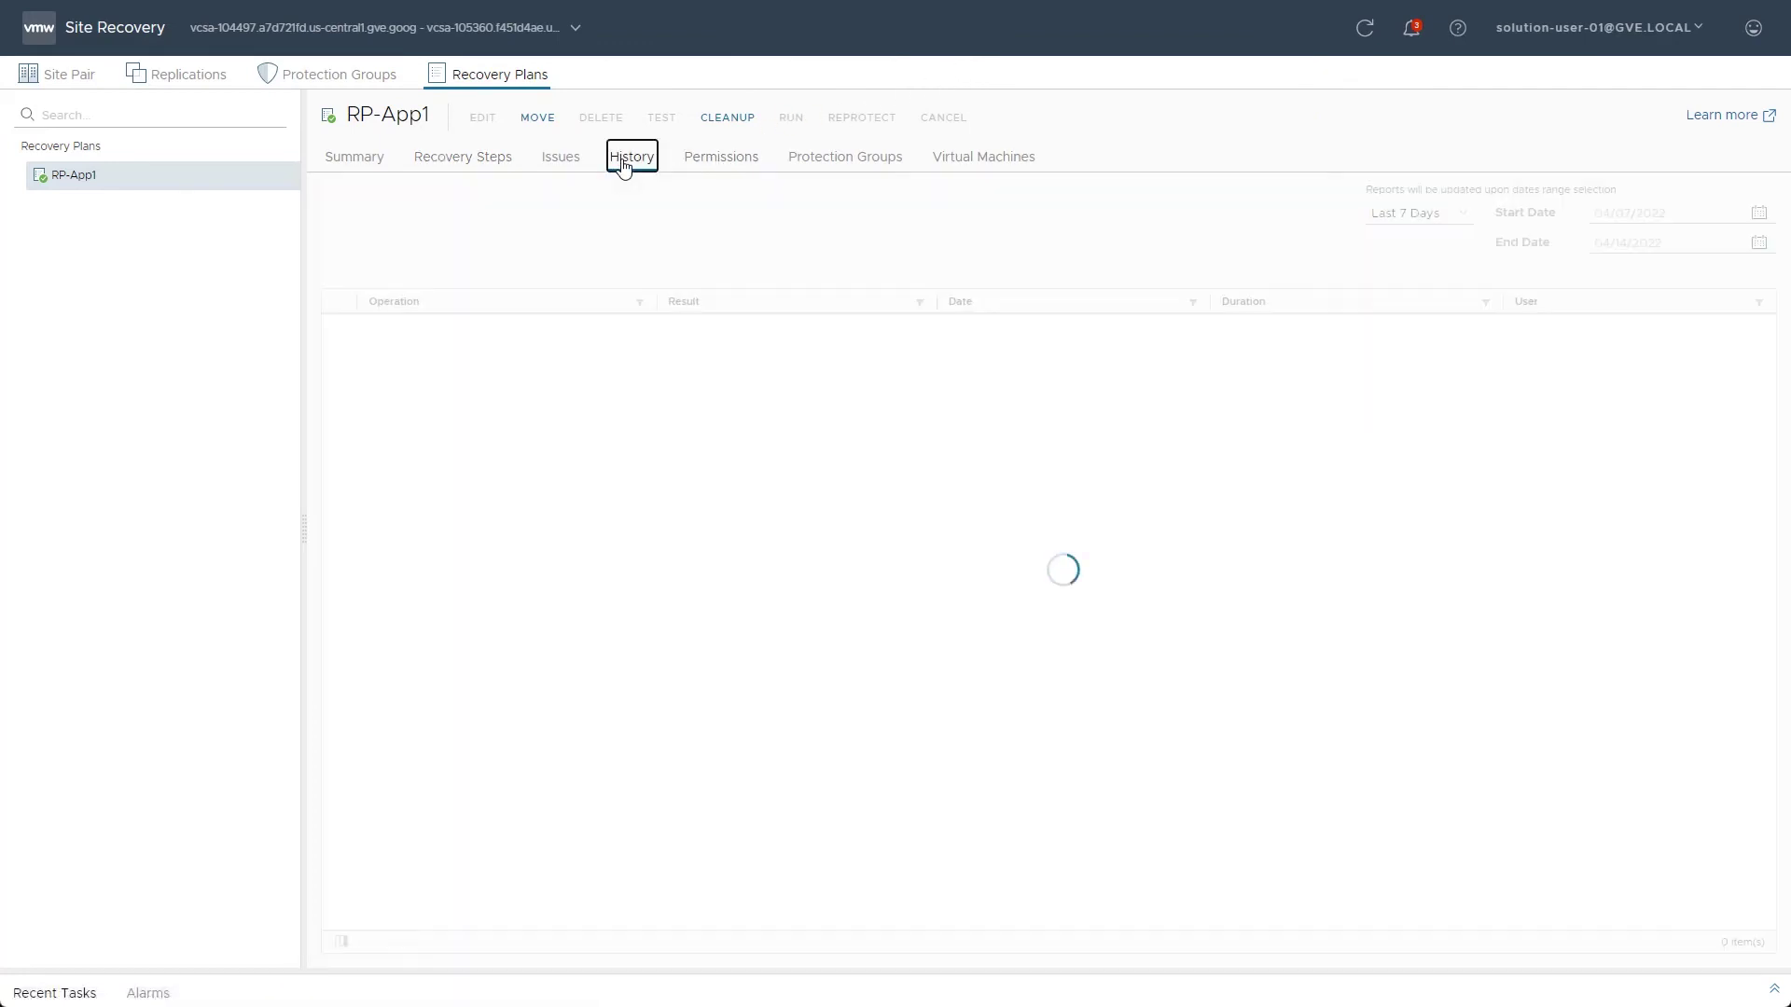
pyautogui.click(342, 328)
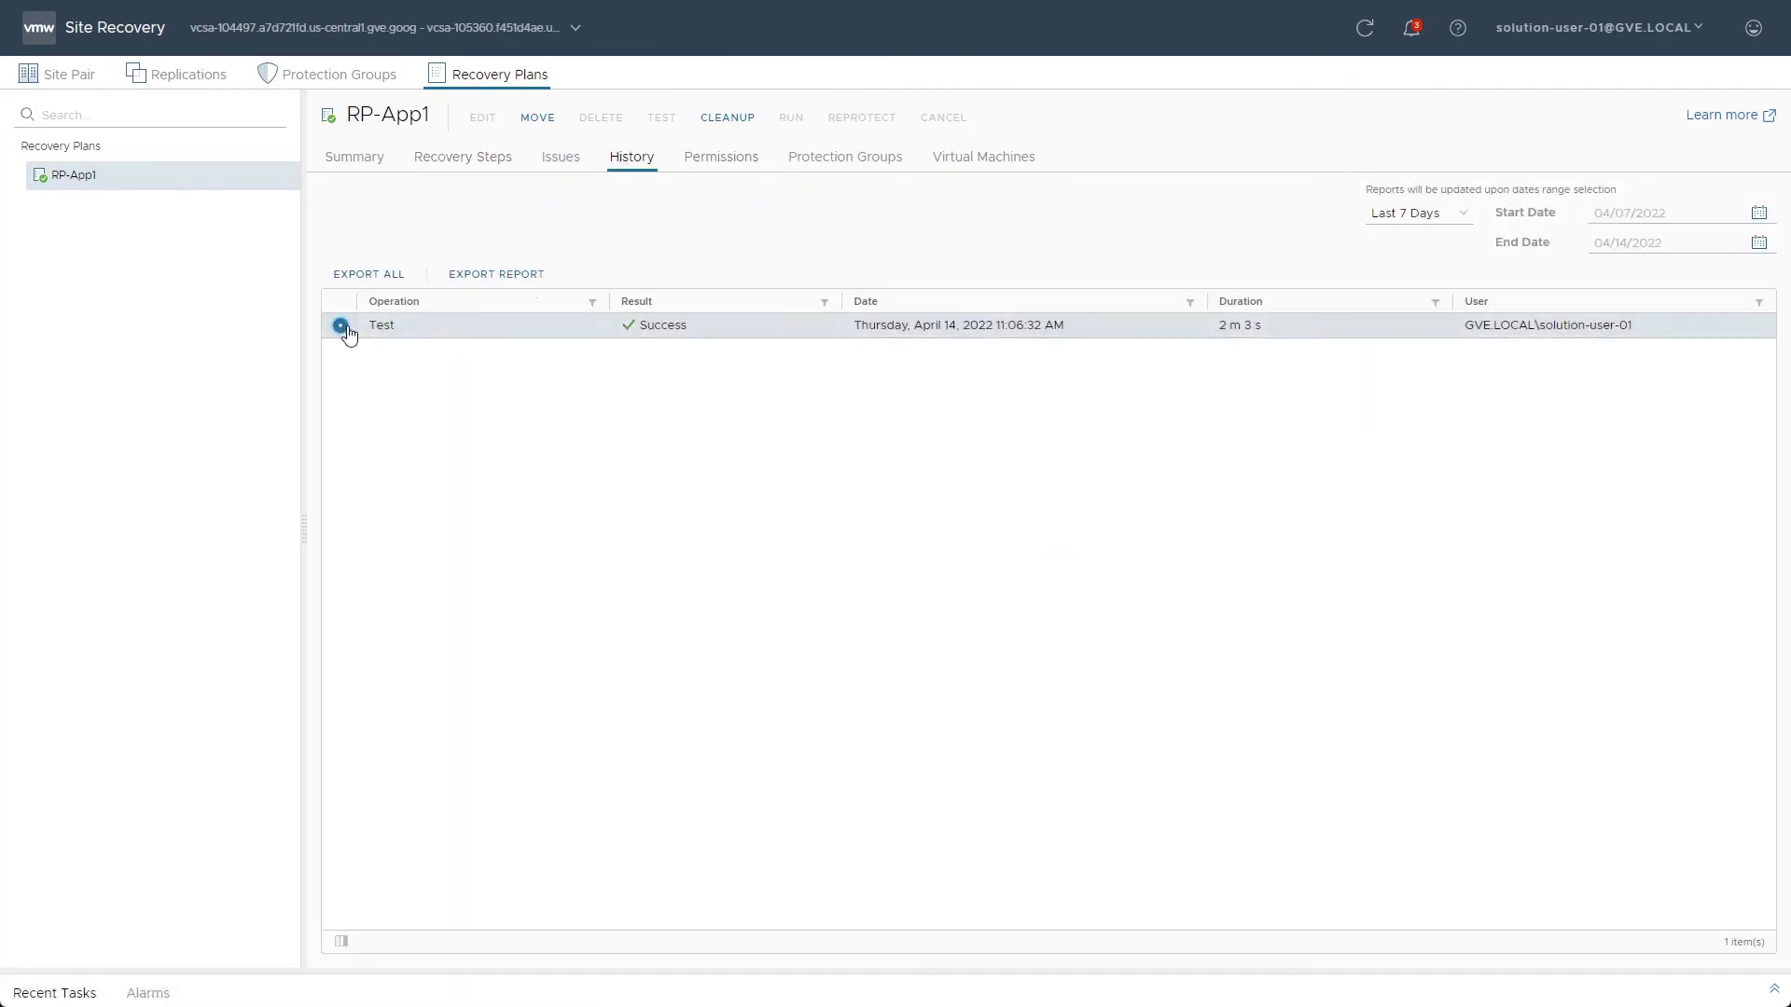
pyautogui.click(504, 276)
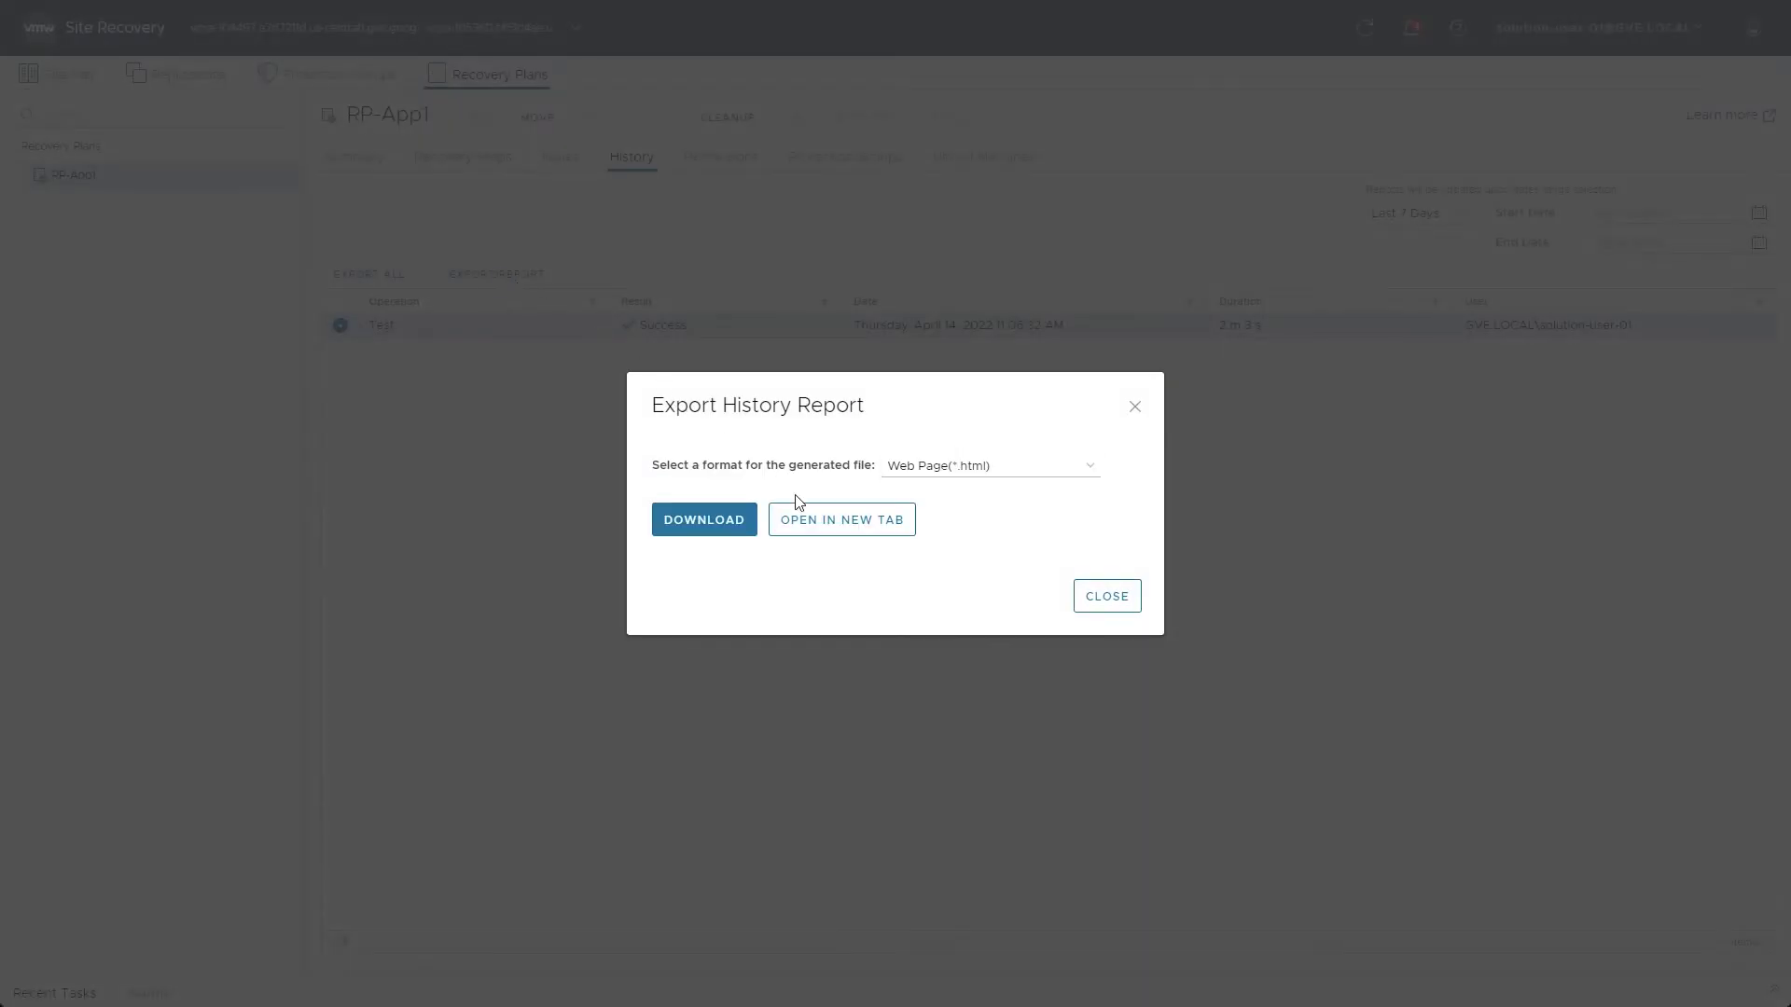
pyautogui.click(847, 520)
pyautogui.scroll(-5, 857, 513)
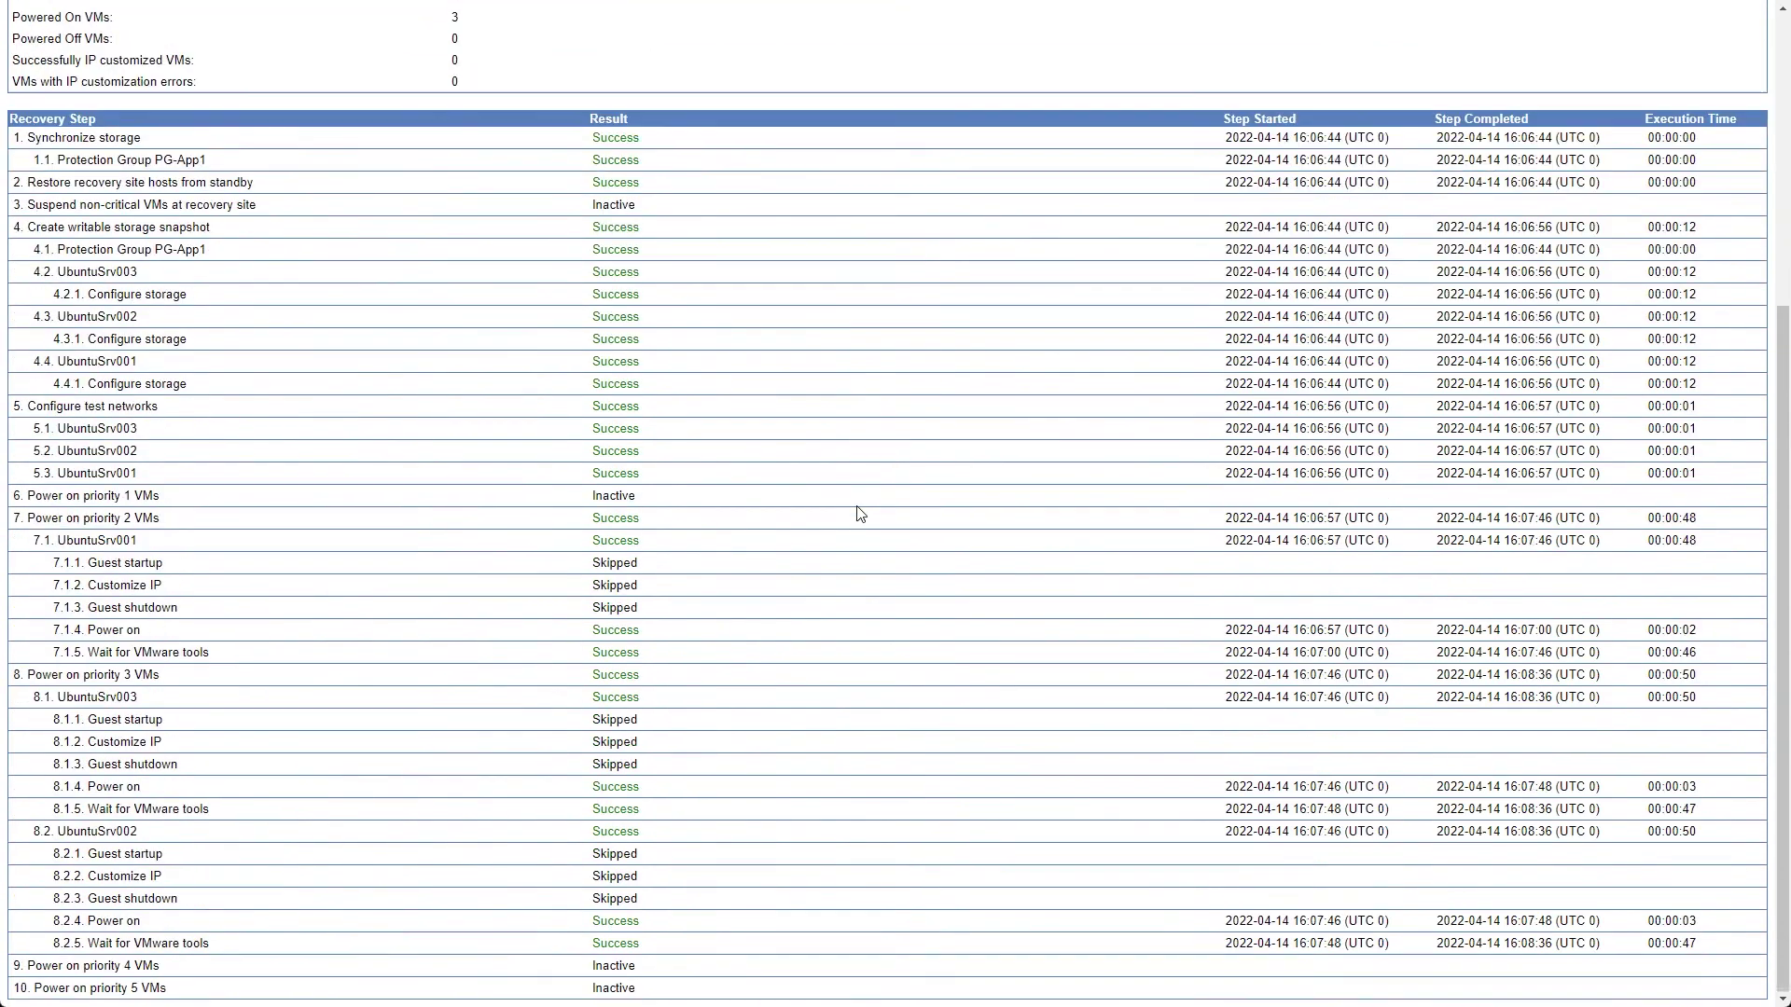
pyautogui.scroll(5, 856, 513)
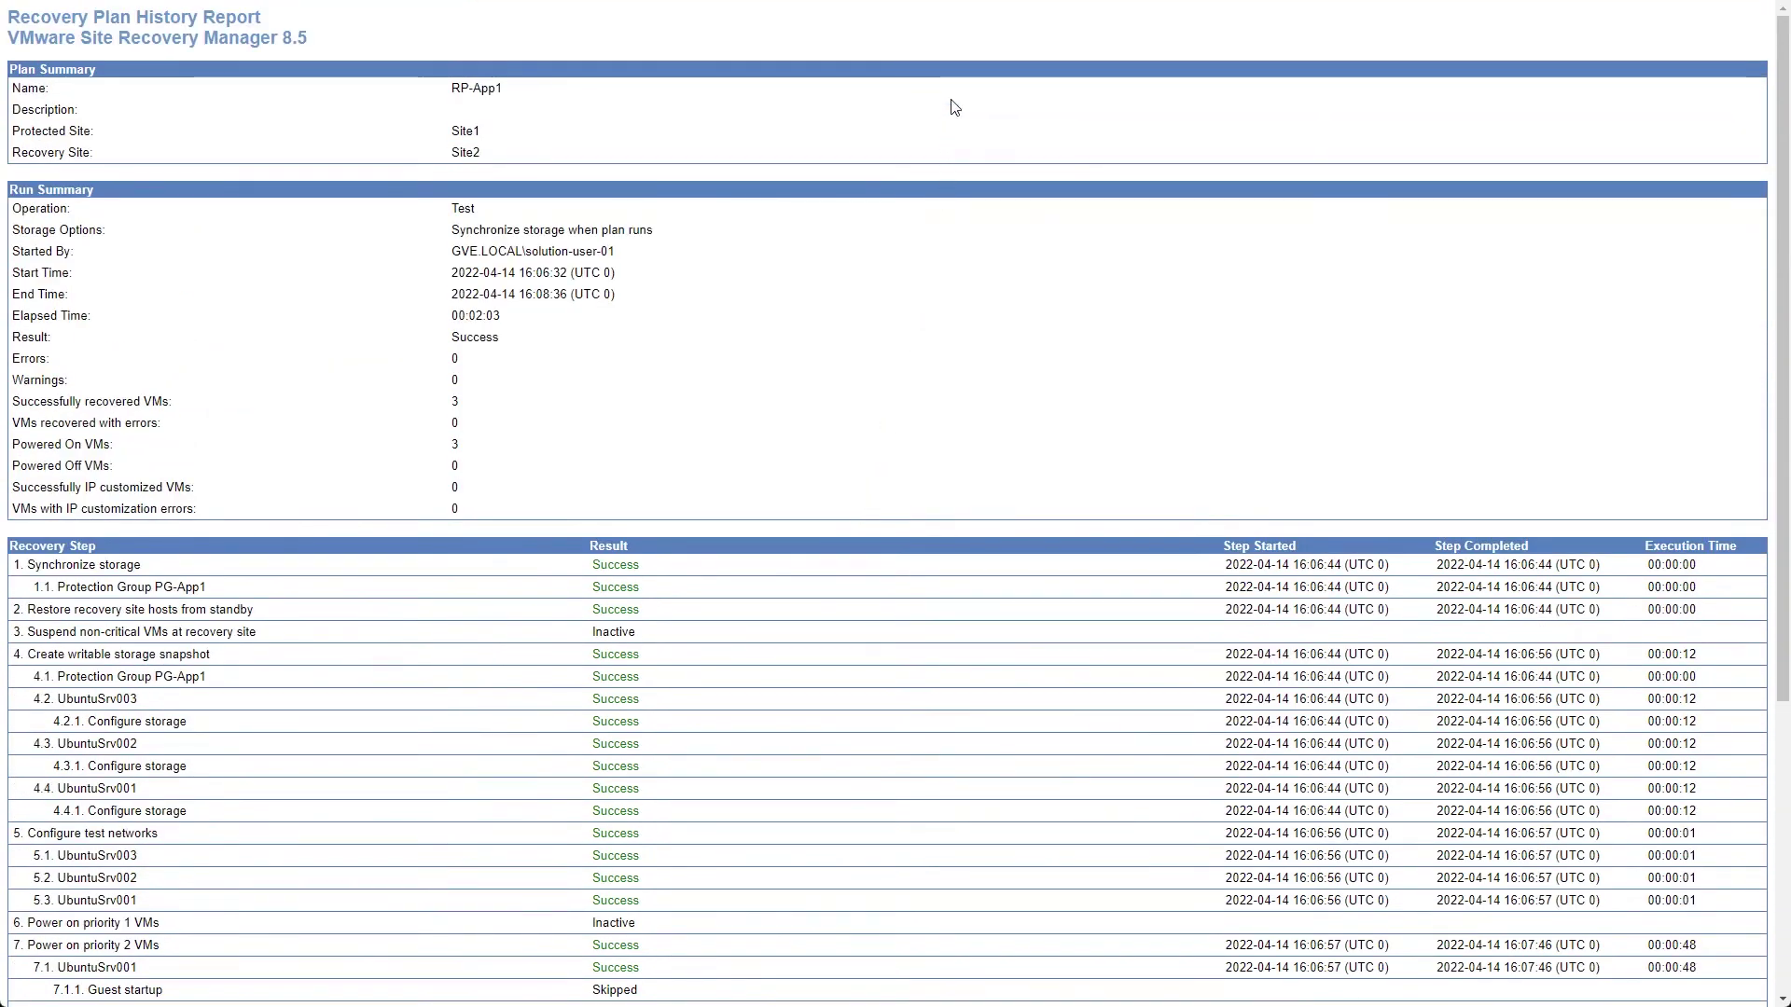
pyautogui.click(489, 0)
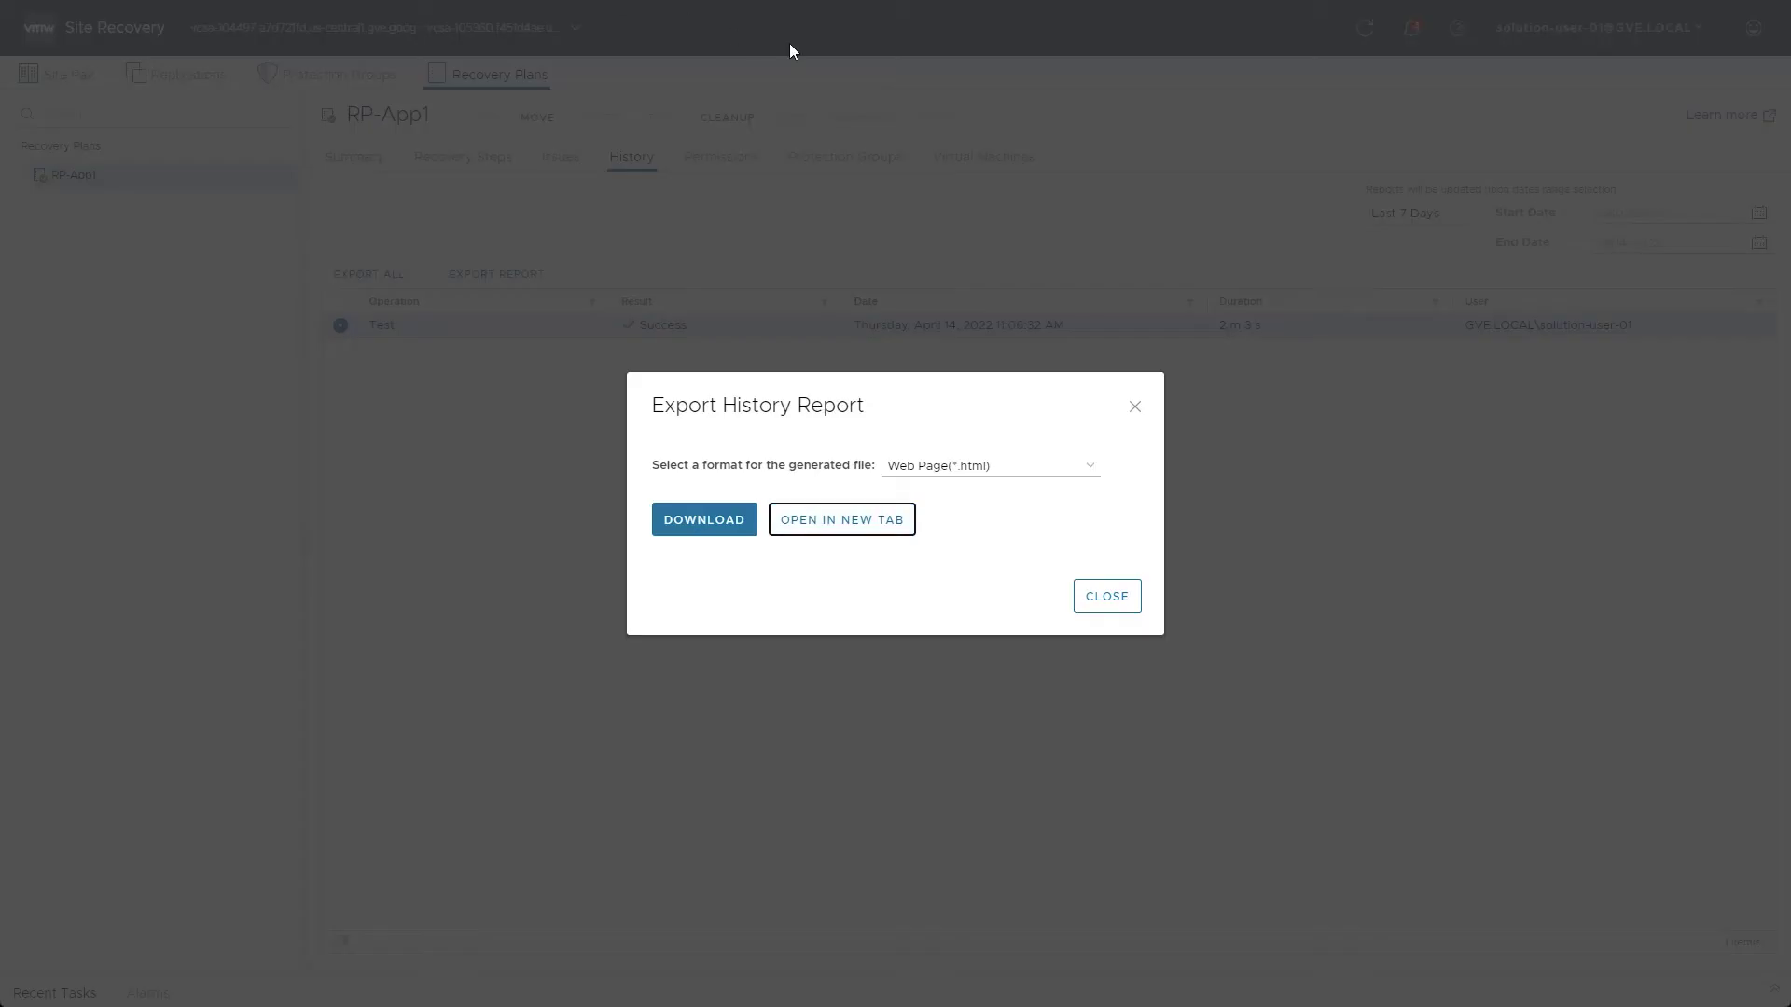
pyautogui.click(1107, 596)
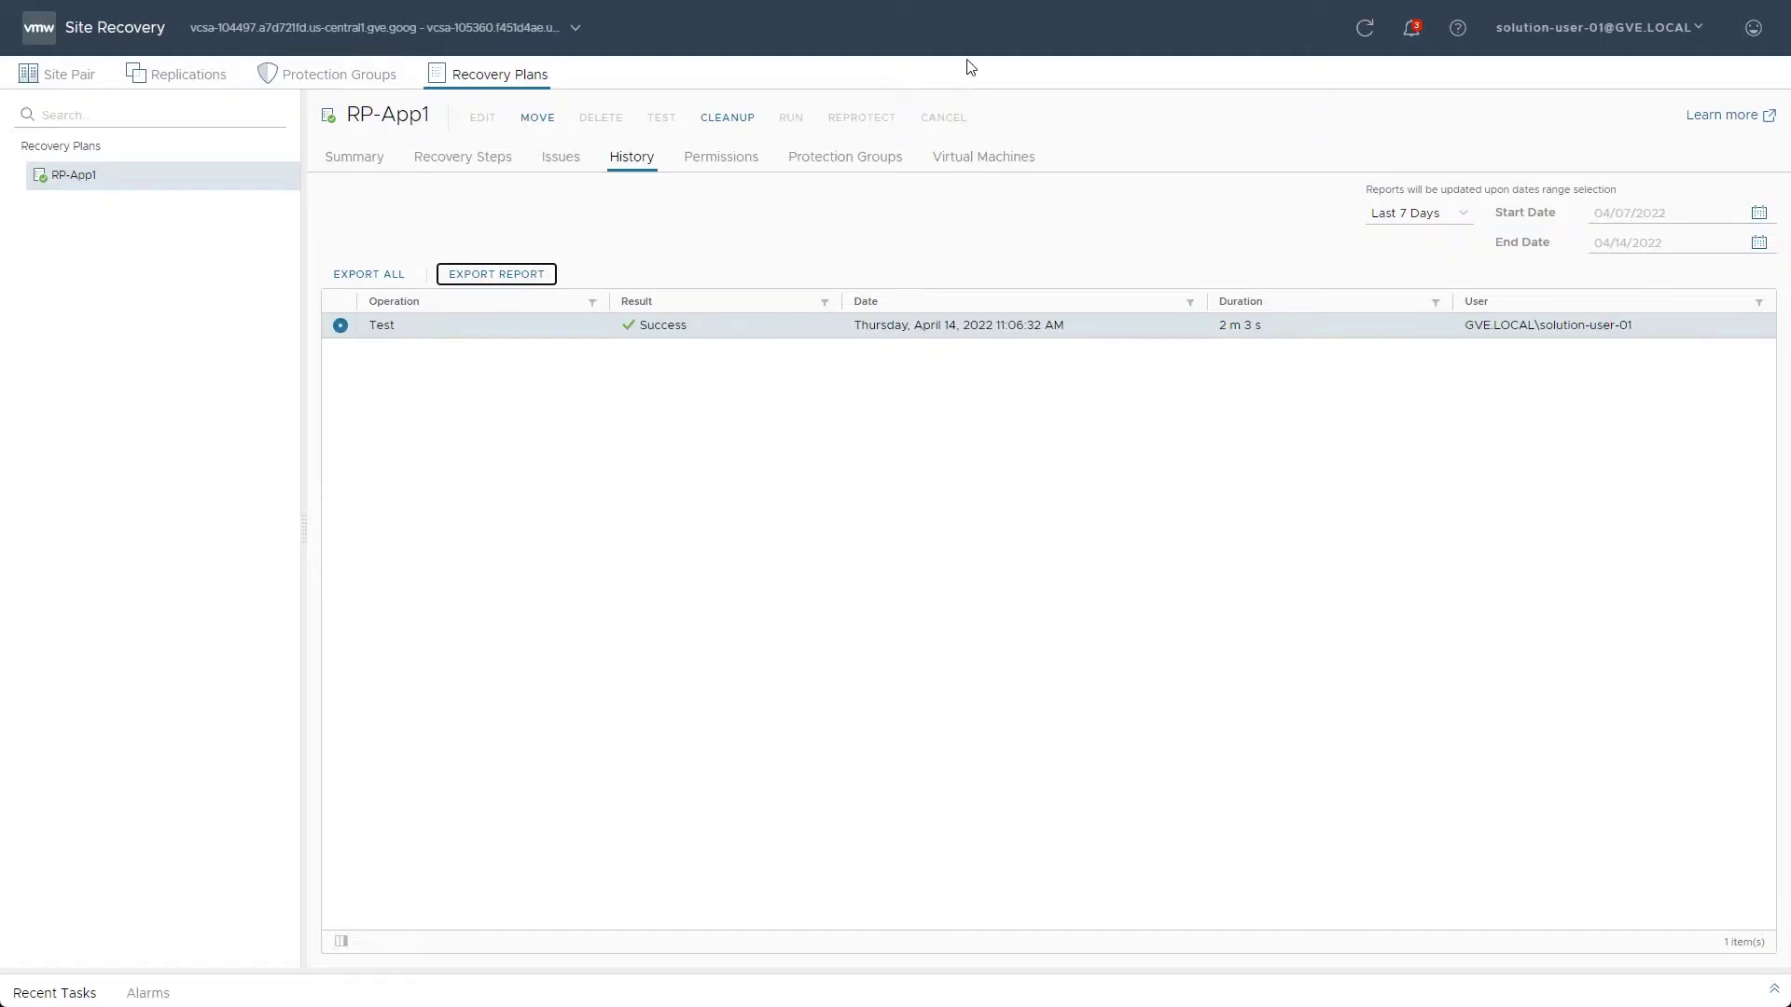
# Step: Run a cleanup of RP-App1's test environment without forced cleanup, and return to the plan's recovery steps
pyautogui.click(733, 124)
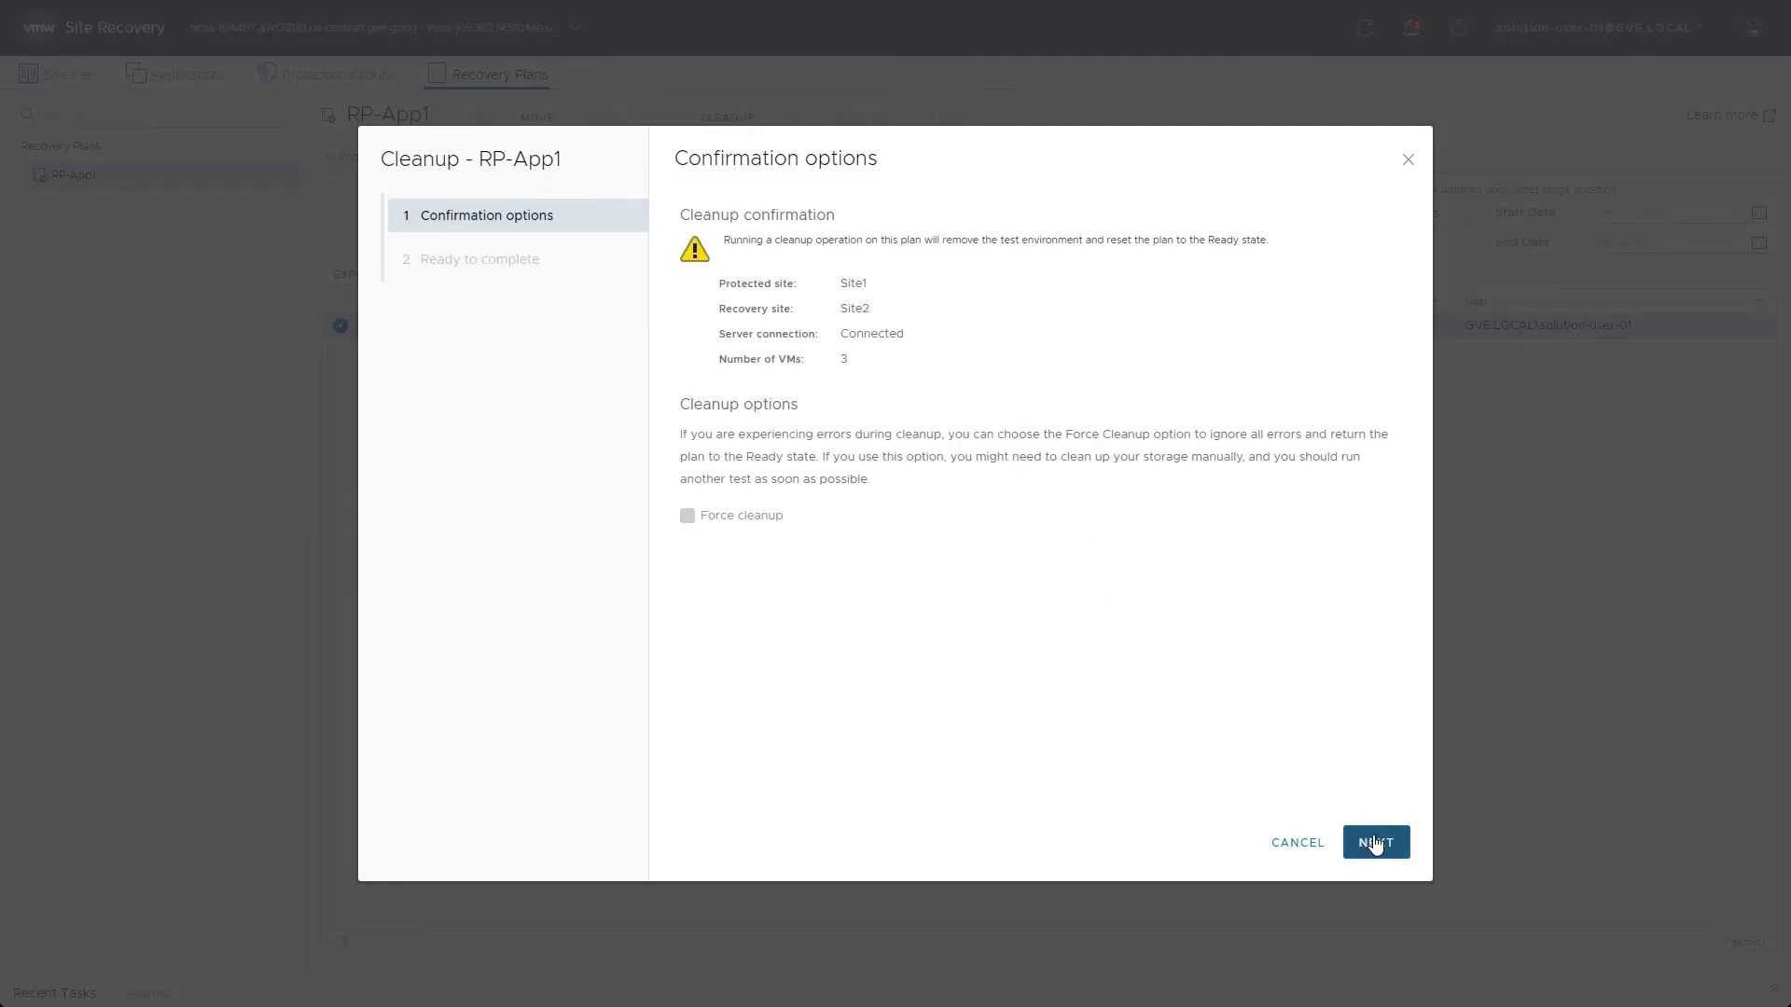
pyautogui.click(1375, 844)
pyautogui.click(1375, 844)
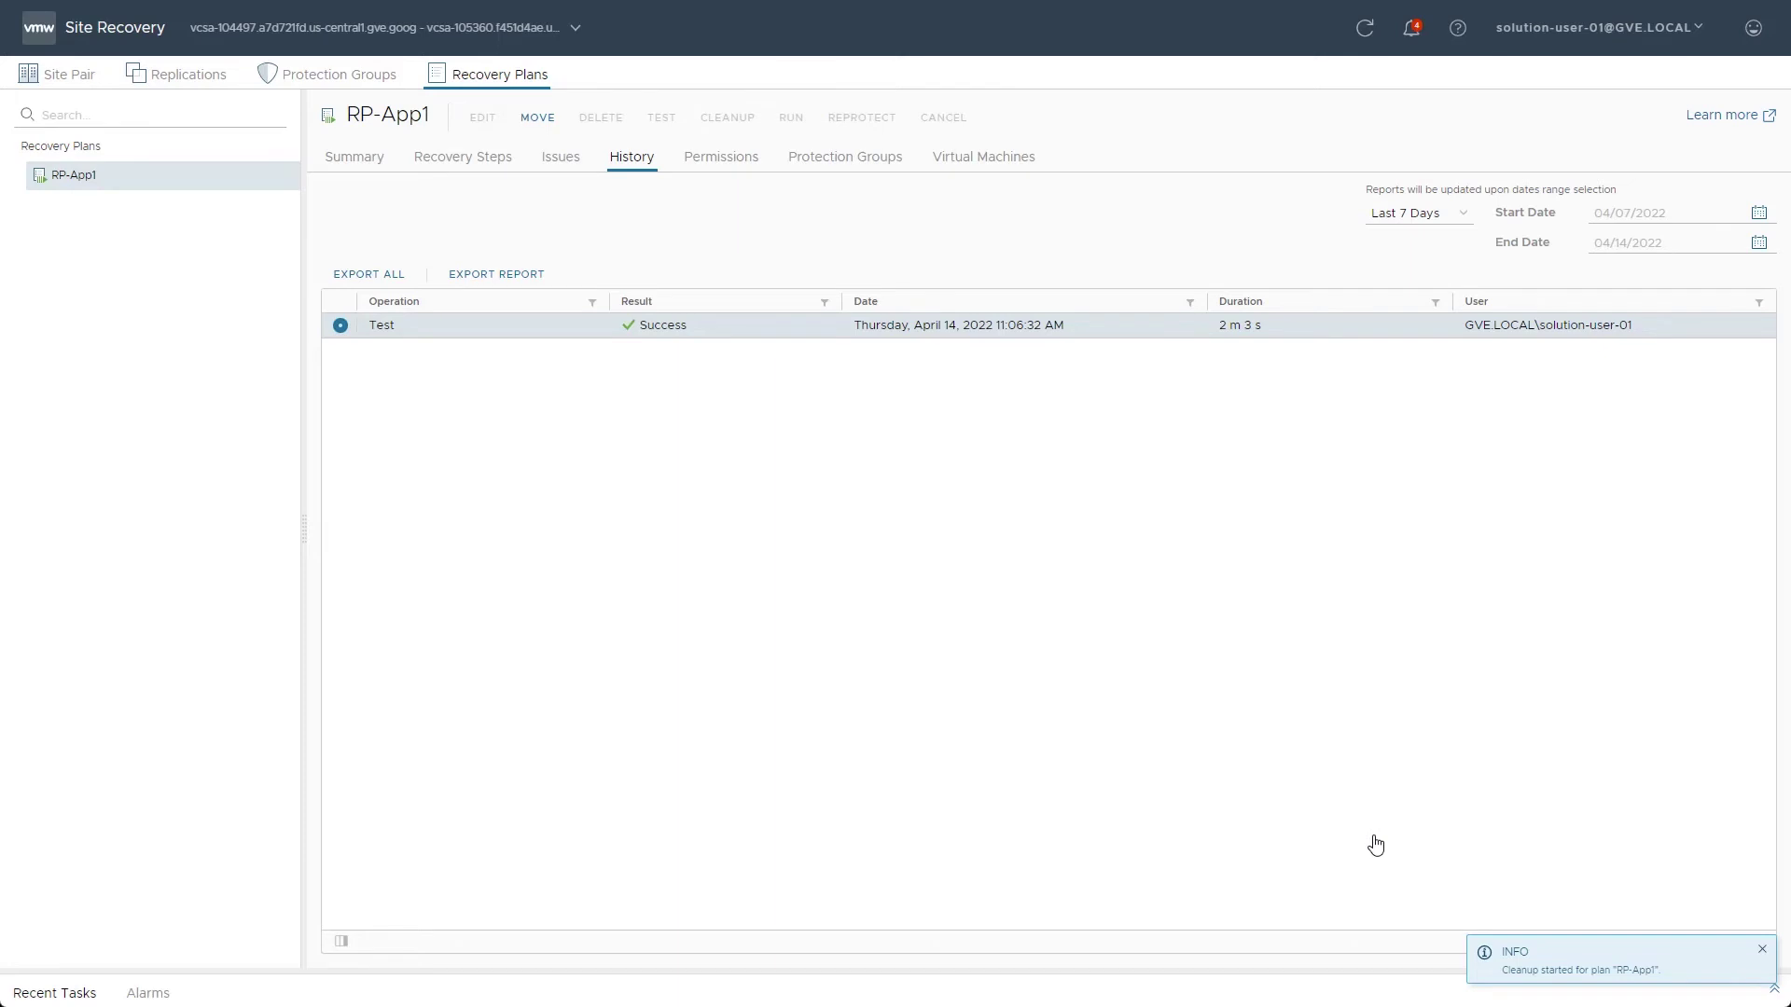
pyautogui.click(461, 166)
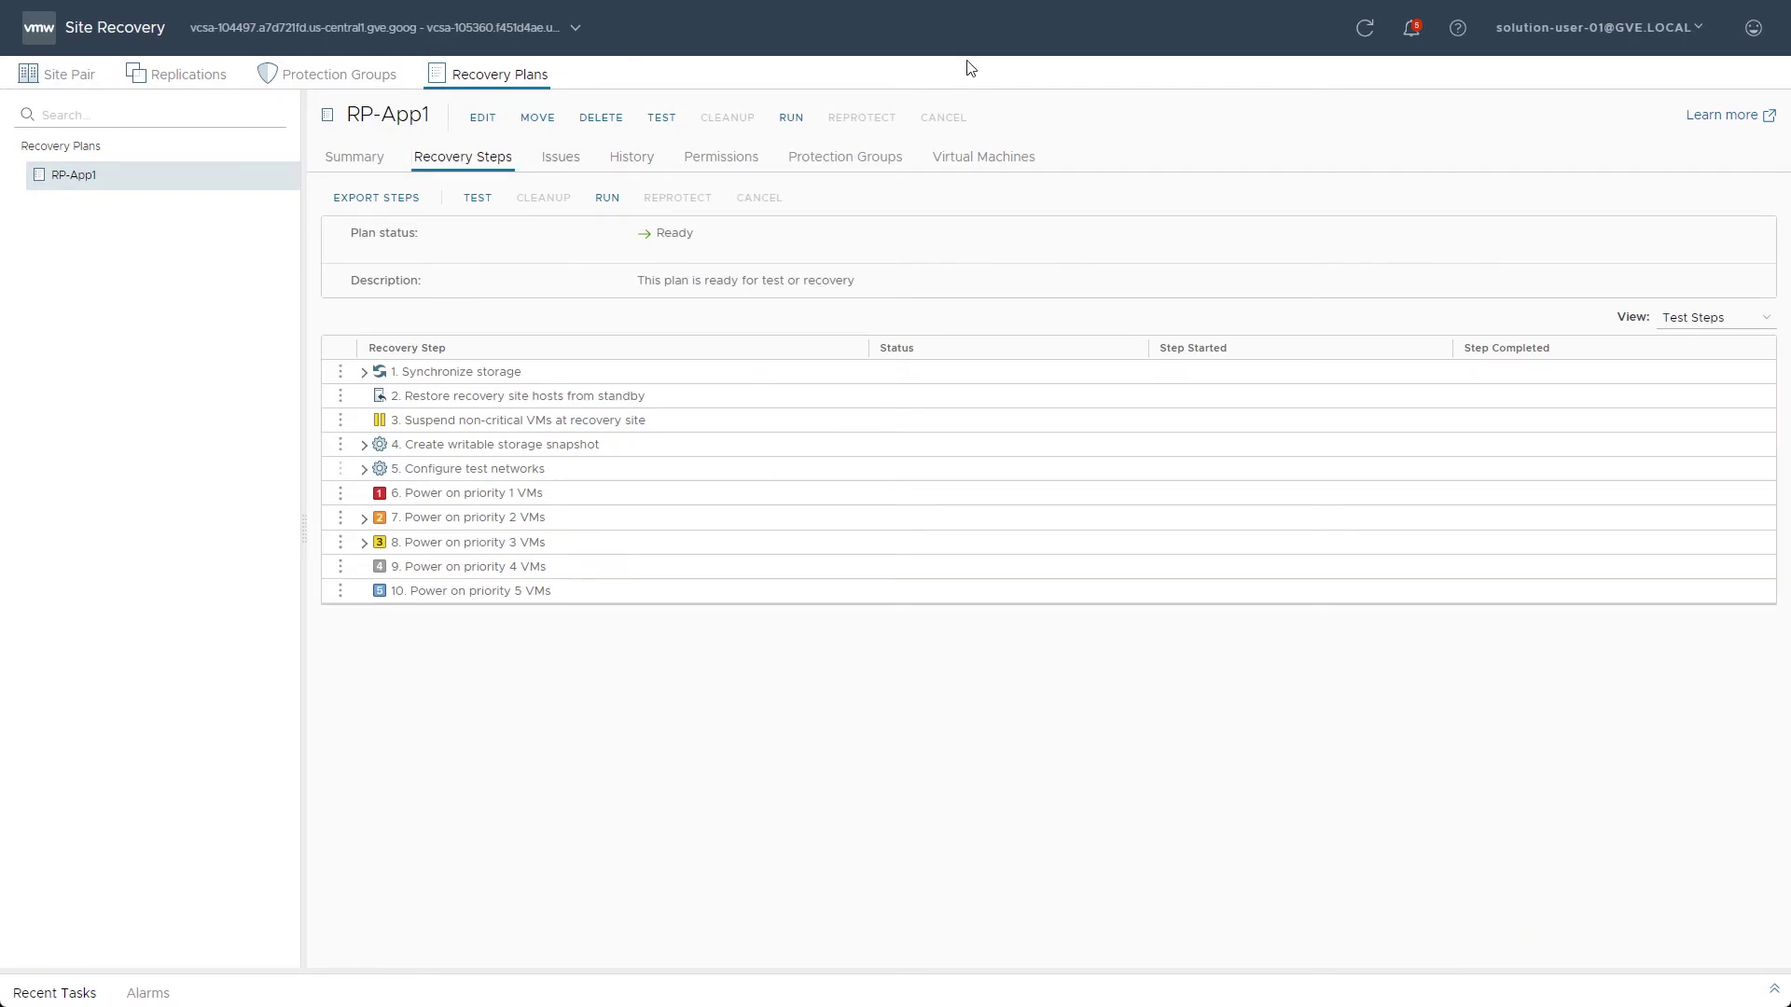
# Step: Run RP-App1 in recovery mode as a planned migration, acknowledging the permanent changes to both datacenters
pyautogui.click(791, 117)
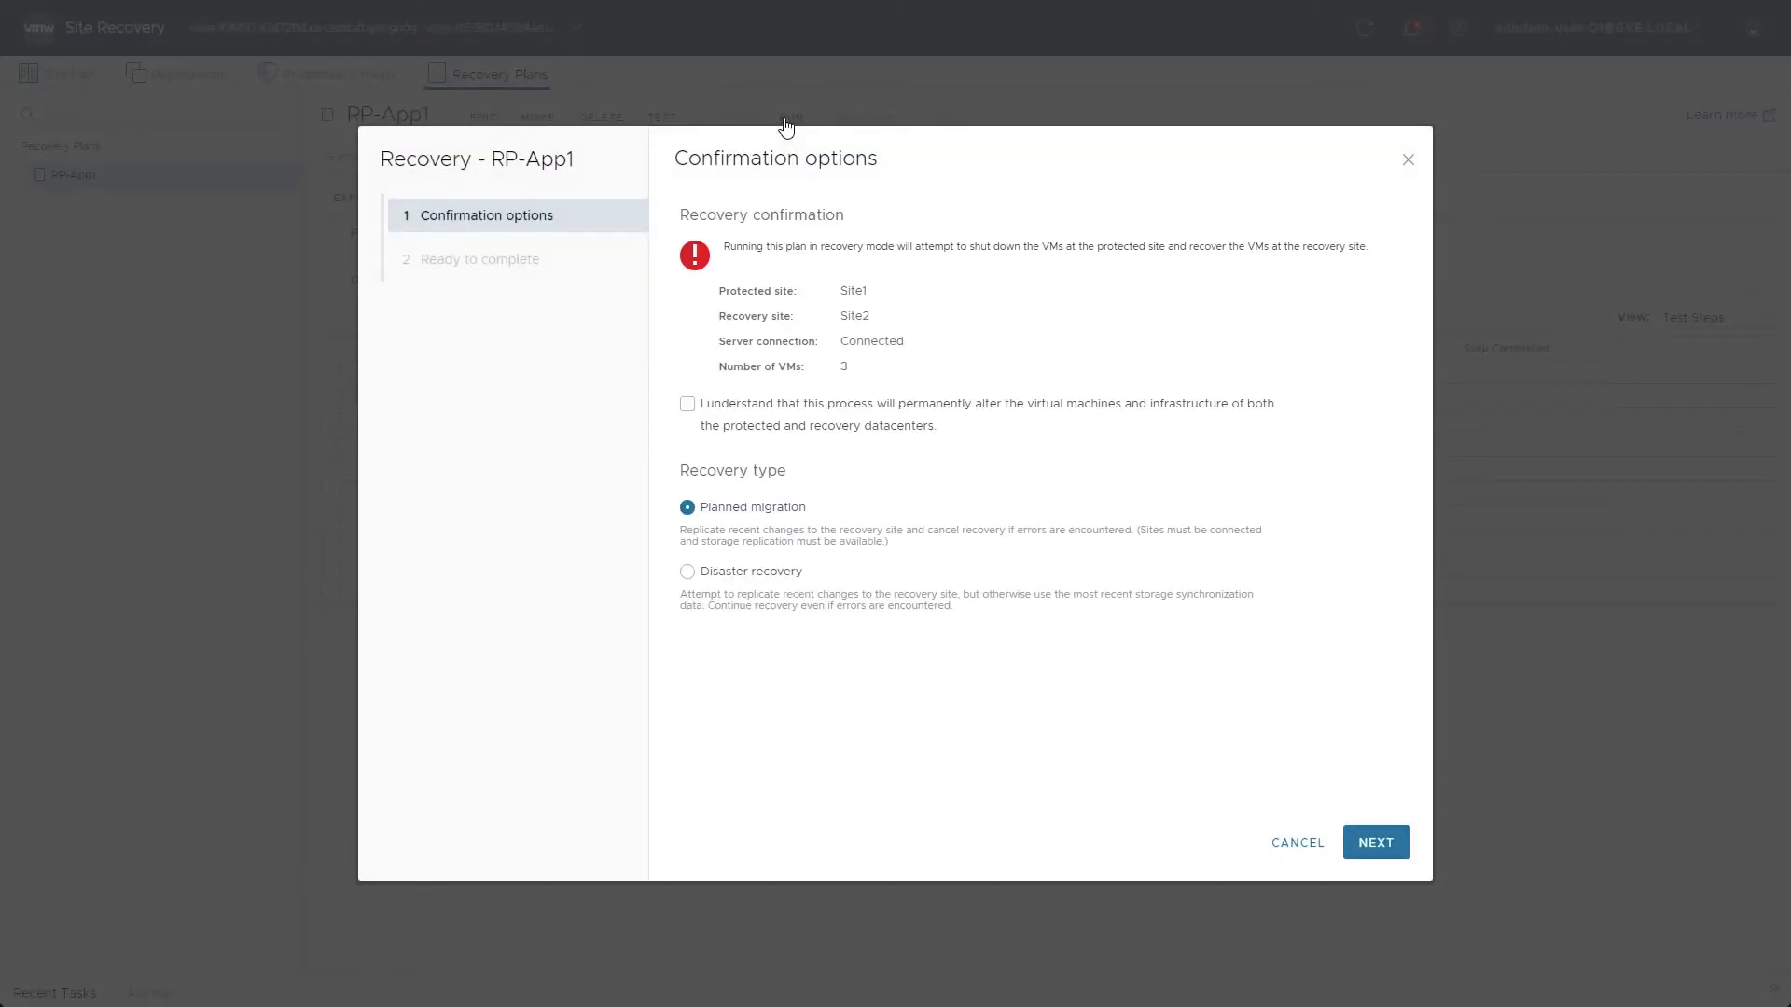
pyautogui.click(687, 406)
pyautogui.click(1379, 843)
pyautogui.click(1378, 843)
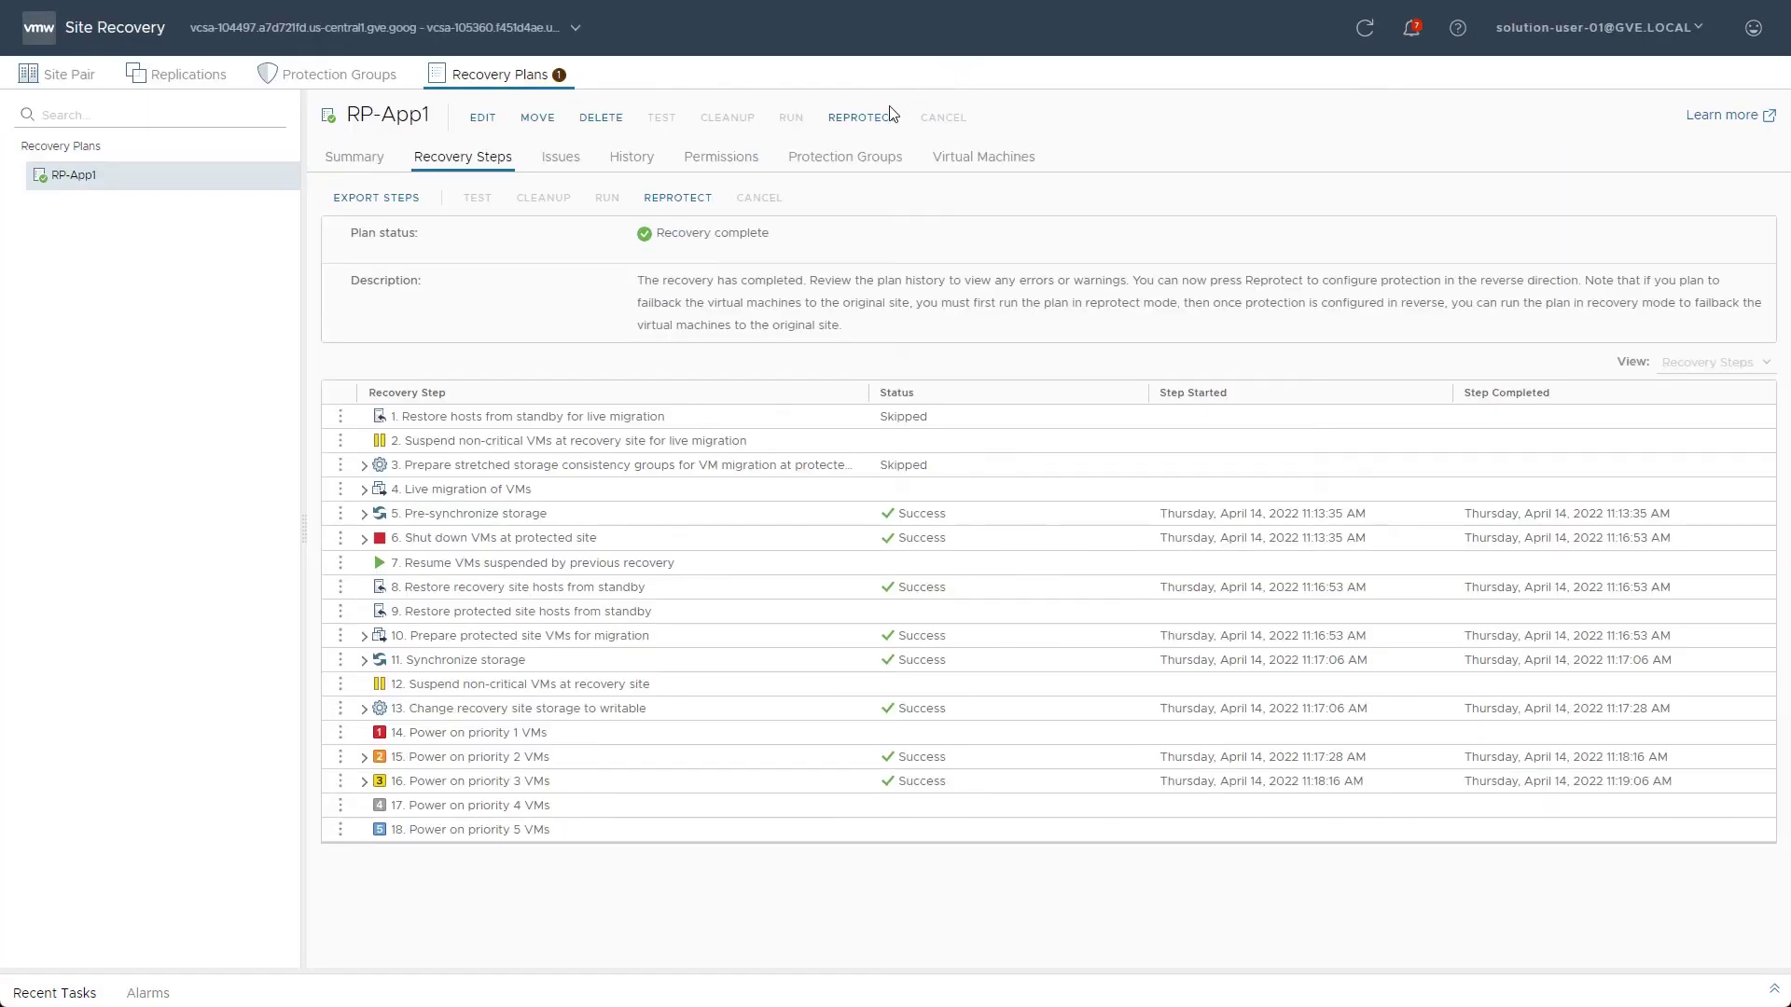
# Step: Reprotect RP-App1 in the reverse direction, acknowledging that it cannot be undone, and switch to the original site's vSphere Client inventory
pyautogui.click(864, 118)
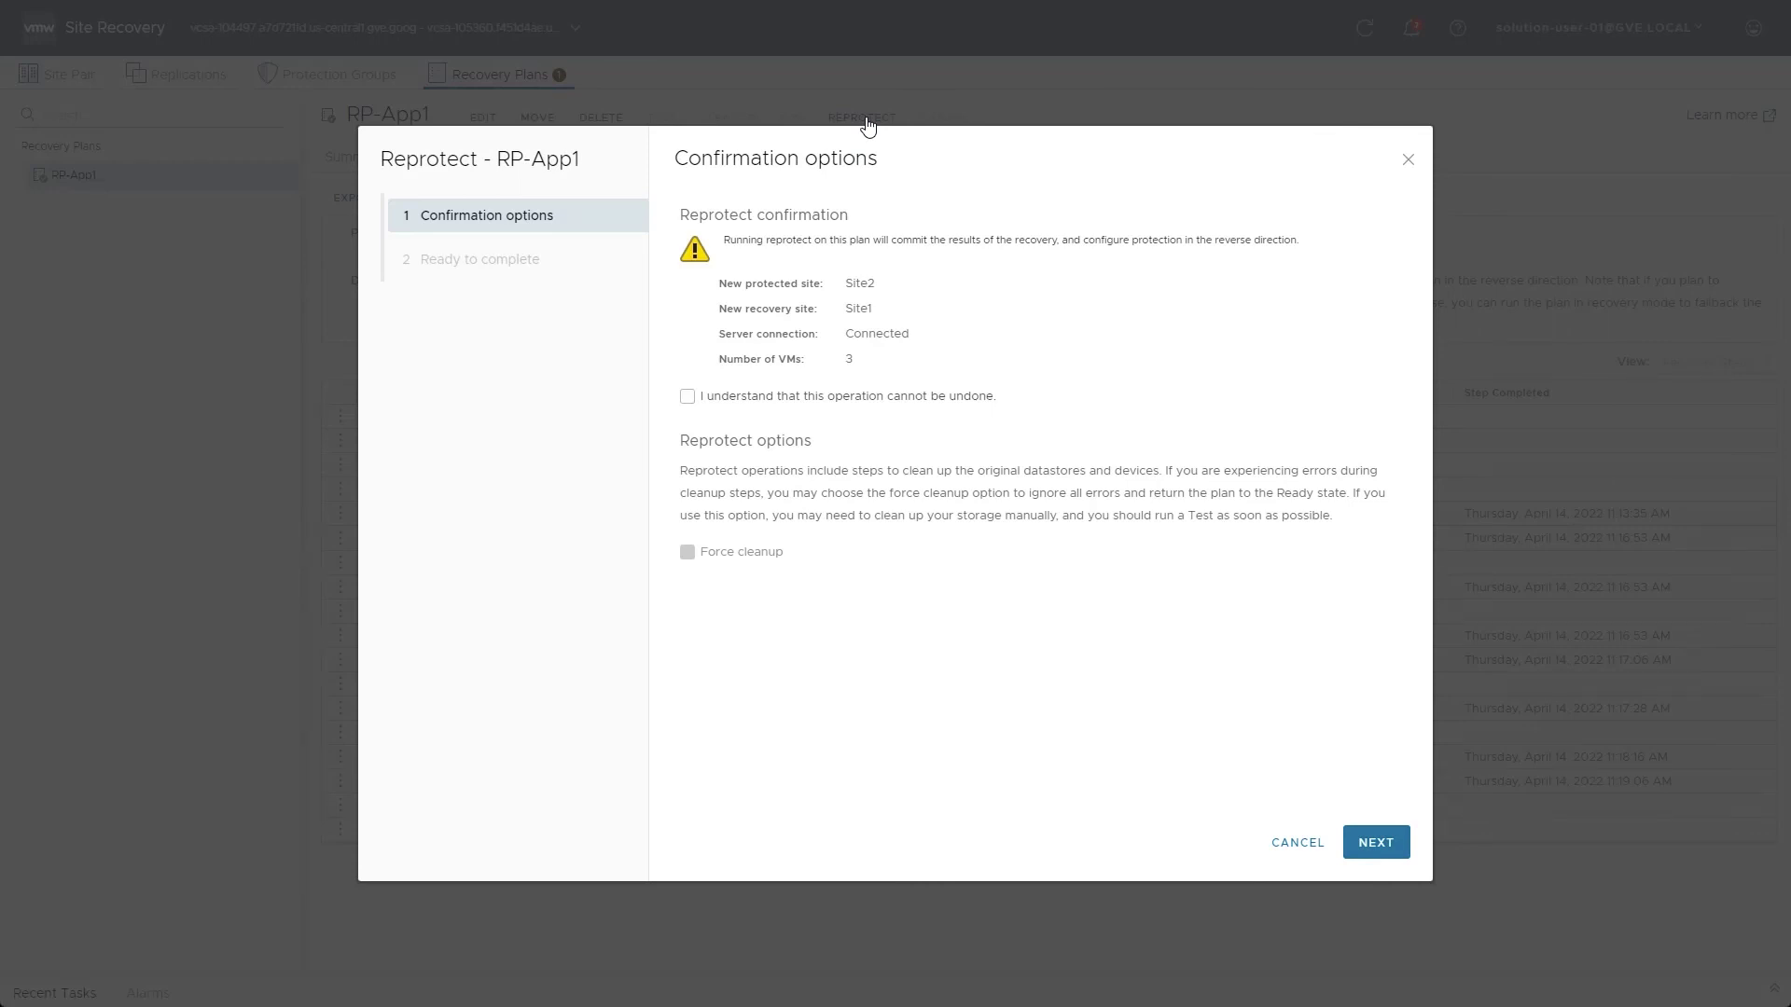
pyautogui.click(687, 397)
pyautogui.click(1376, 842)
pyautogui.click(1376, 843)
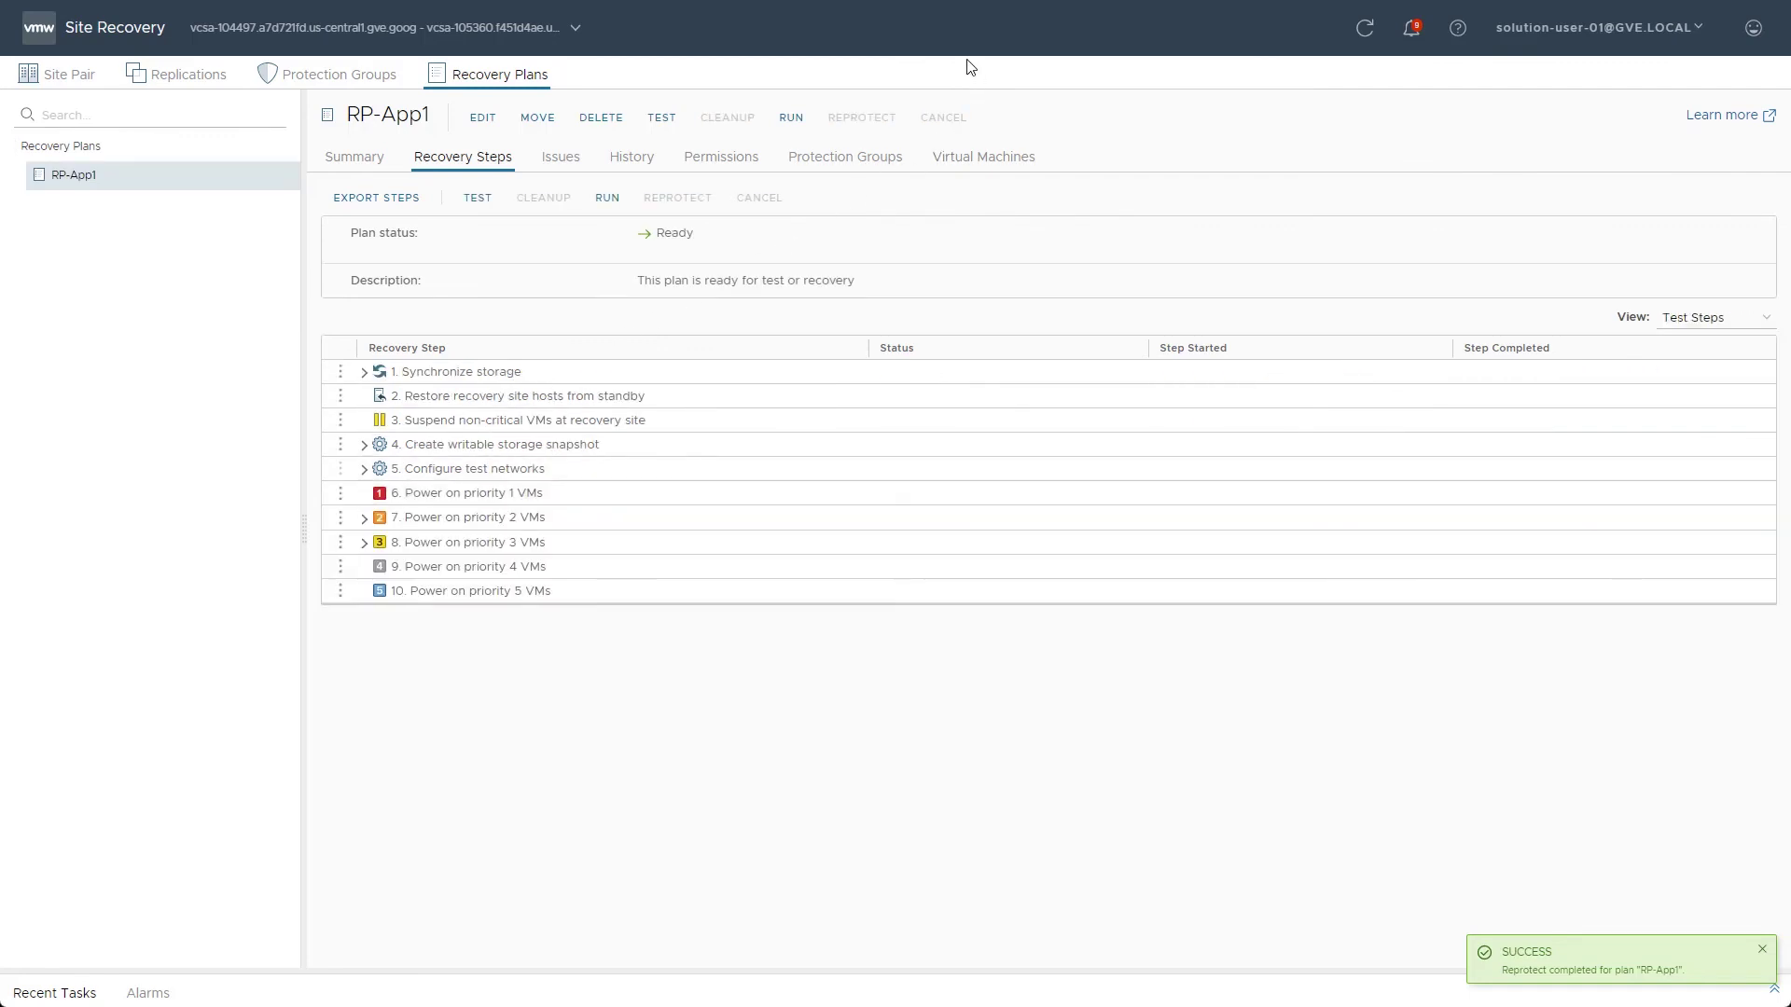
pyautogui.hotkey('ctrl', 'Tab')
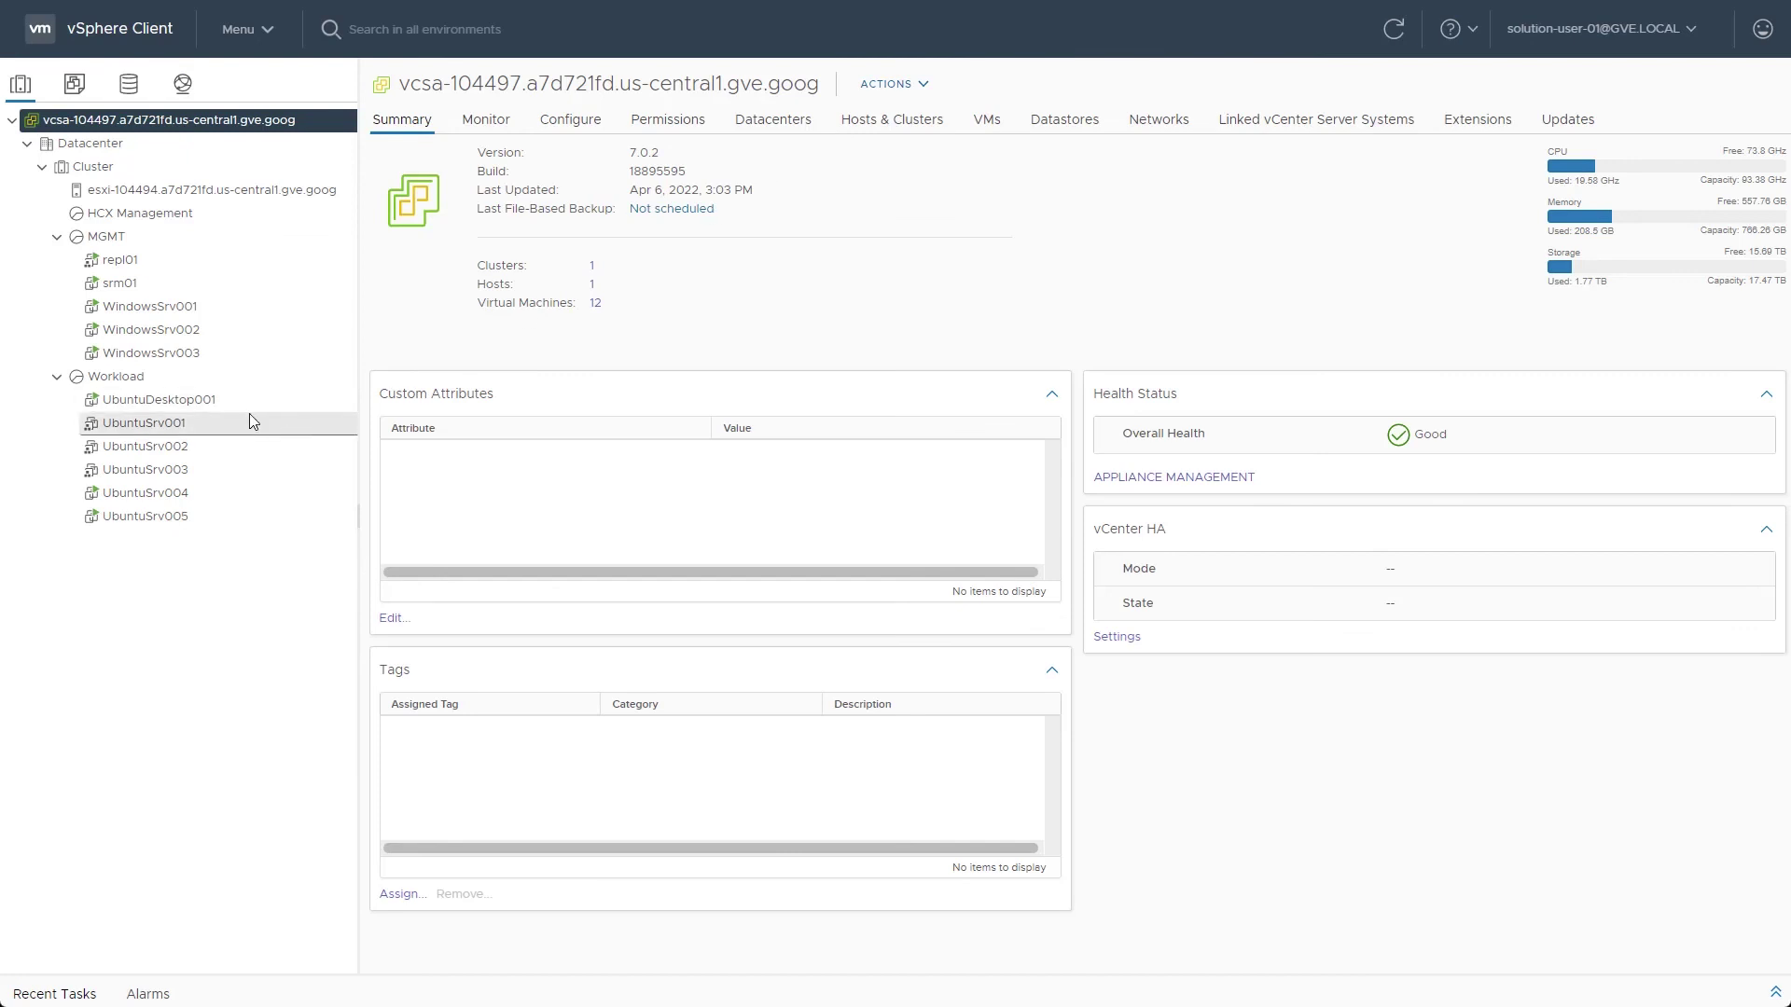